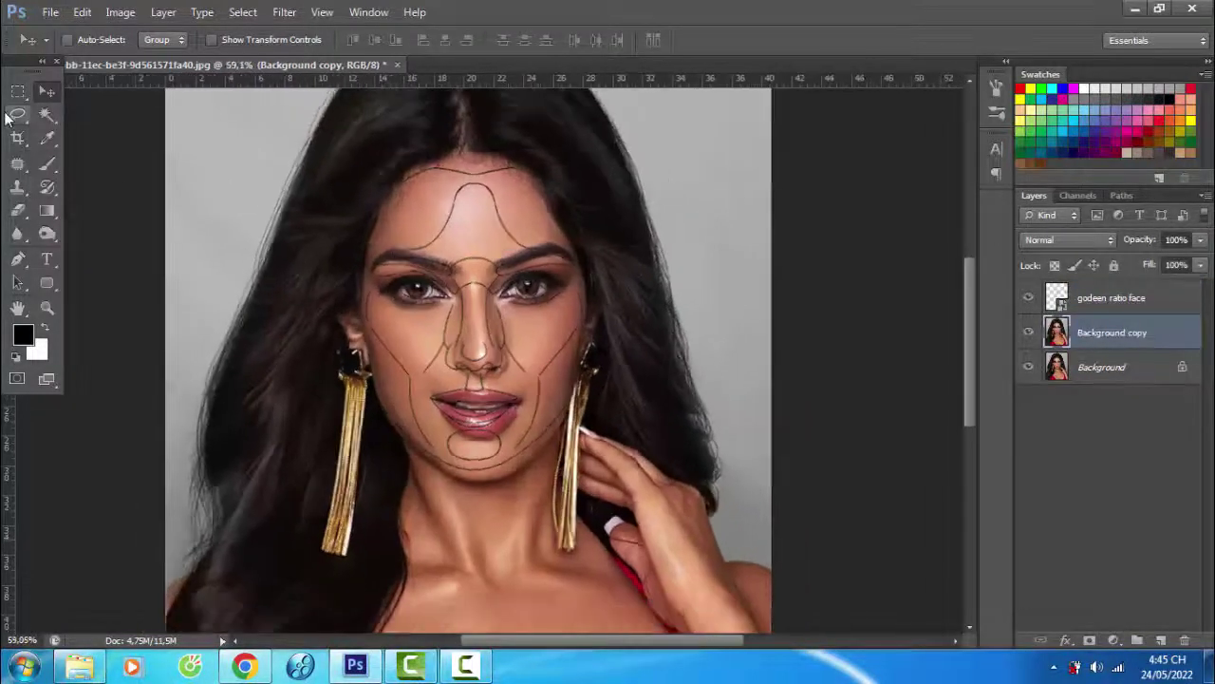
Copy the lassoed face to a new layer and warp its top, forehead and sides to the outline
click(17, 114)
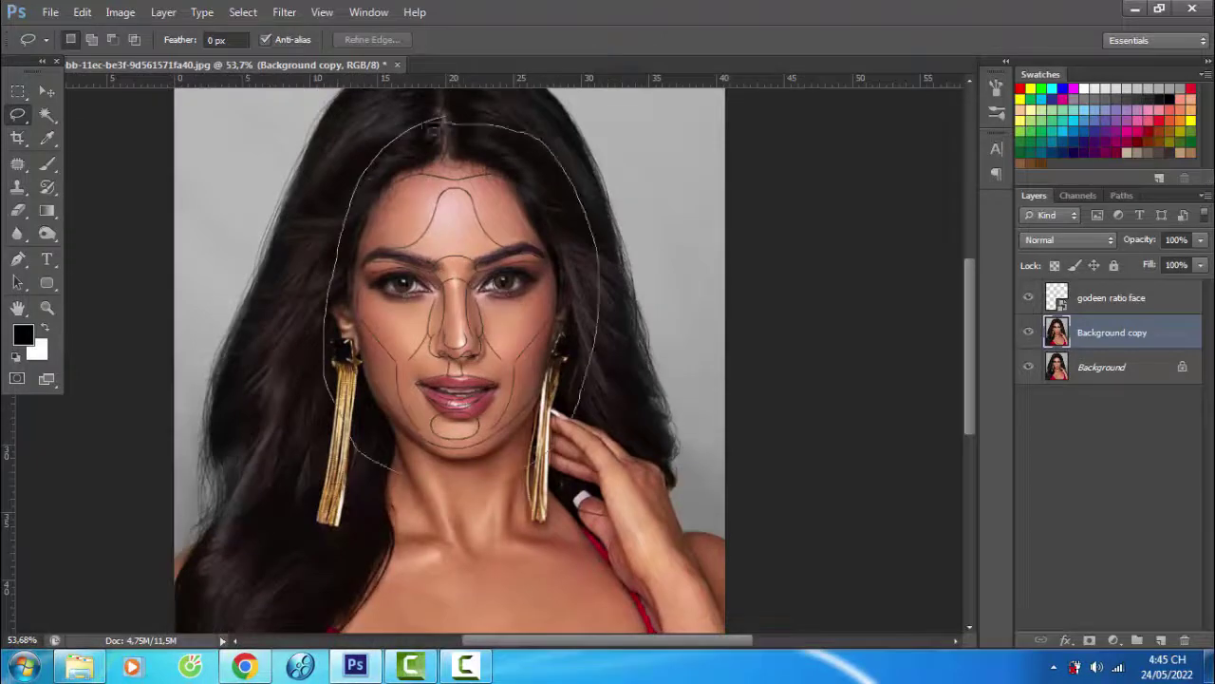
key(ctrl+j)
key(ctrl+t)
scroll(457, 187, up, 2)
scroll(457, 187, up, 2)
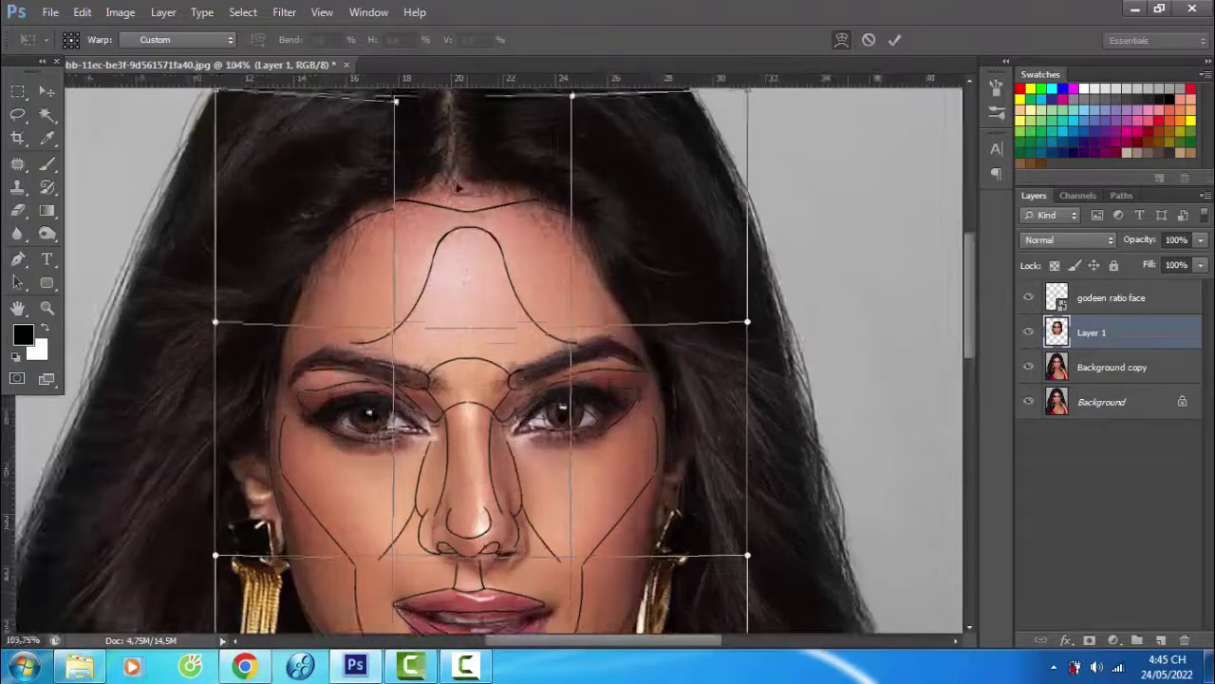
drag(457, 187, 465, 223)
drag(664, 314, 688, 313)
drag(323, 271, 291, 267)
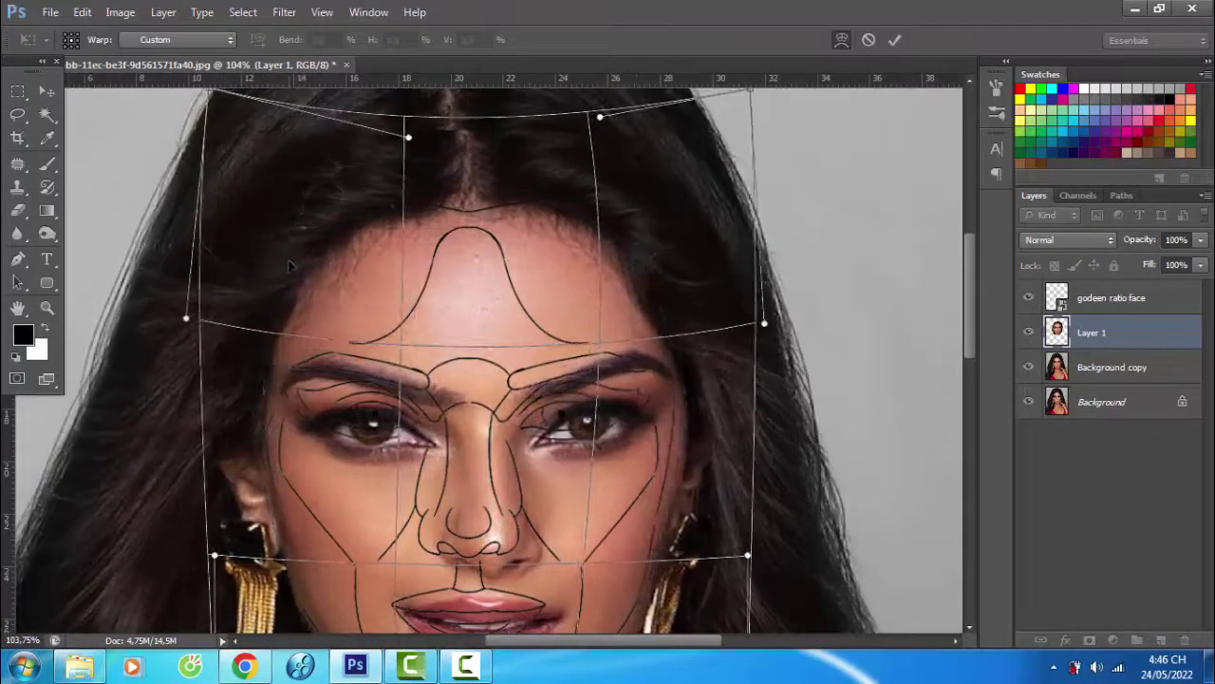
drag(657, 292, 665, 291)
Narrow the warped cheeks and jaw on both sides to match the golden-ratio outline
scroll(285, 283, down, 4)
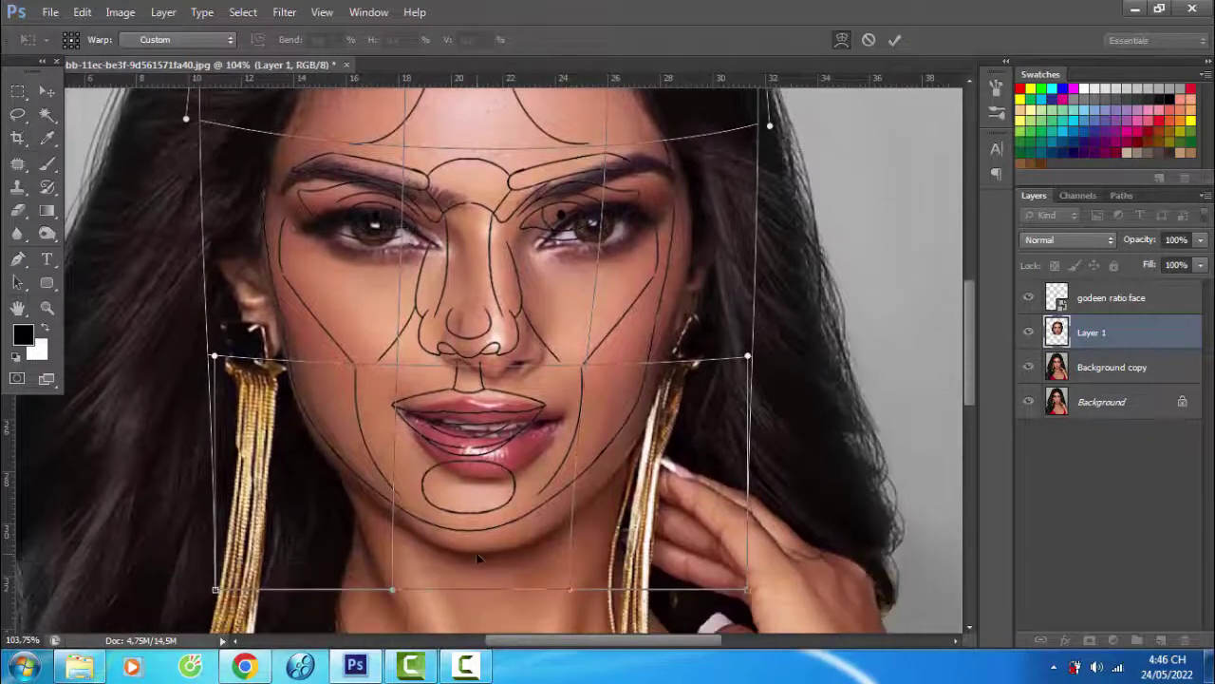
drag(475, 560, 475, 536)
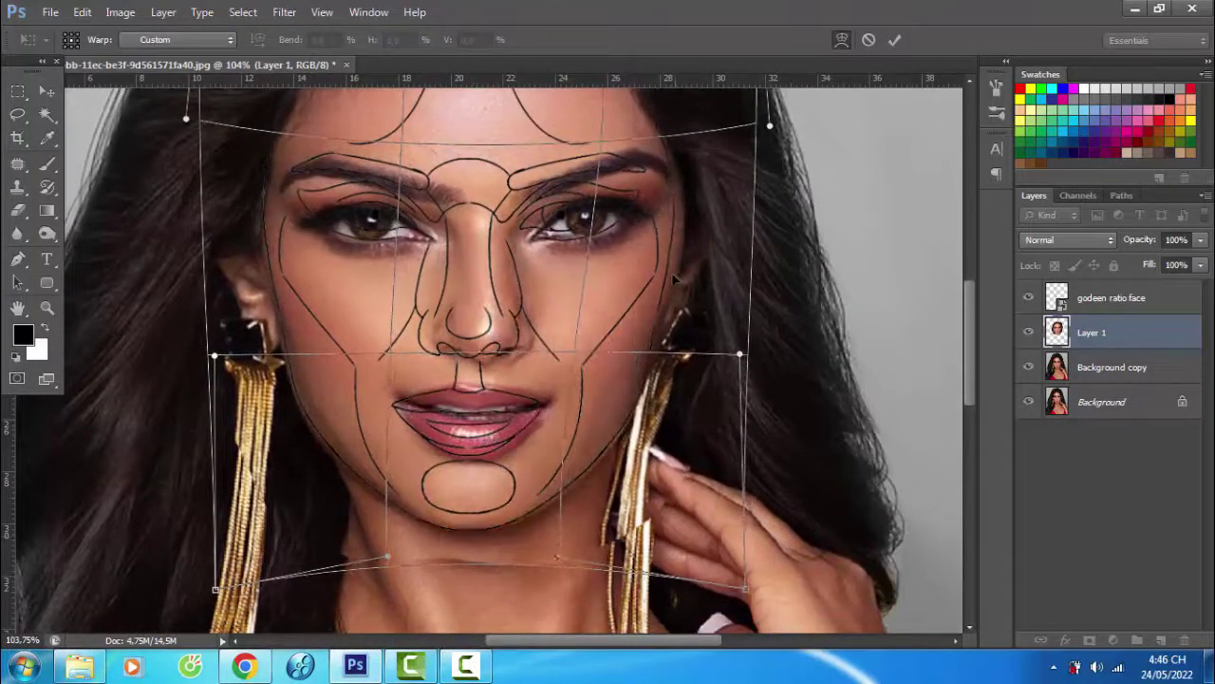
drag(665, 409, 629, 402)
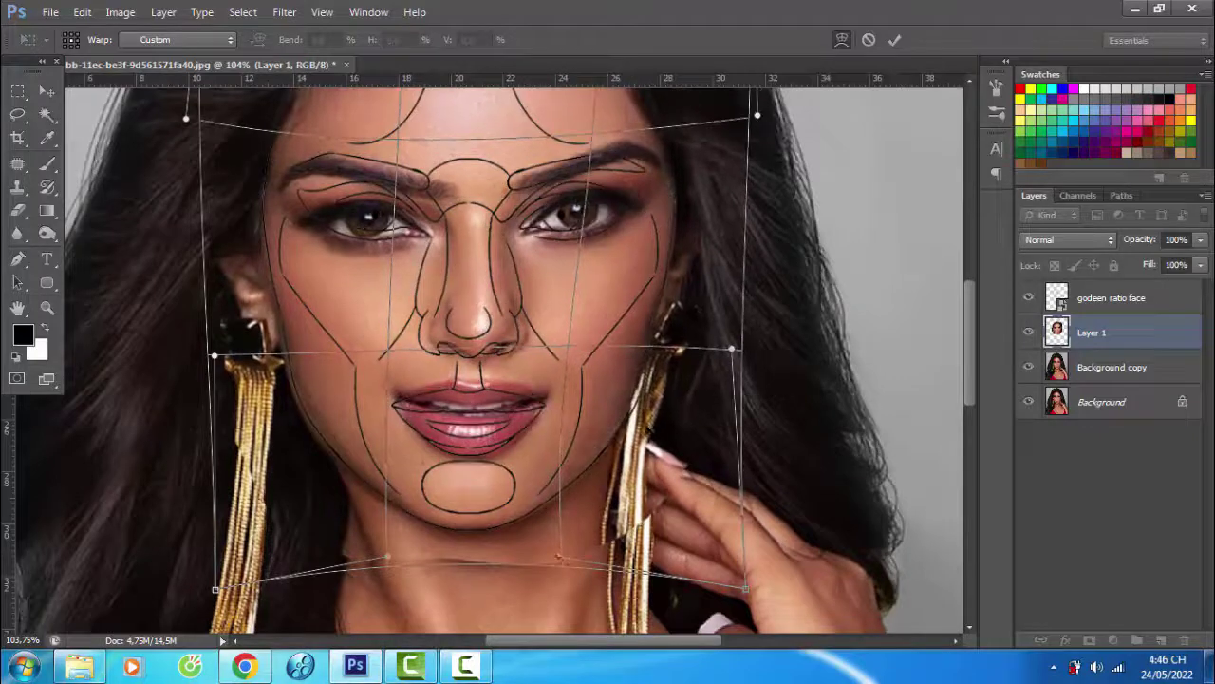
drag(314, 421, 317, 414)
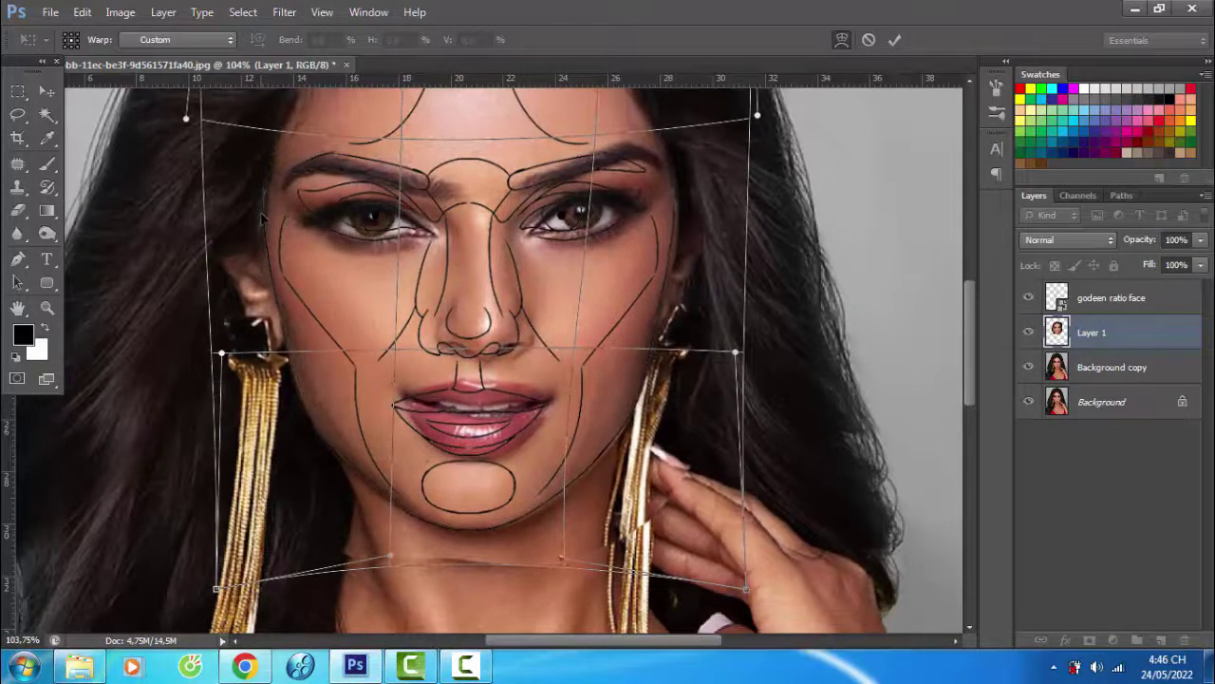
drag(261, 216, 262, 217)
Apply the face warp and hide the golden-ratio outline layer
key(Return)
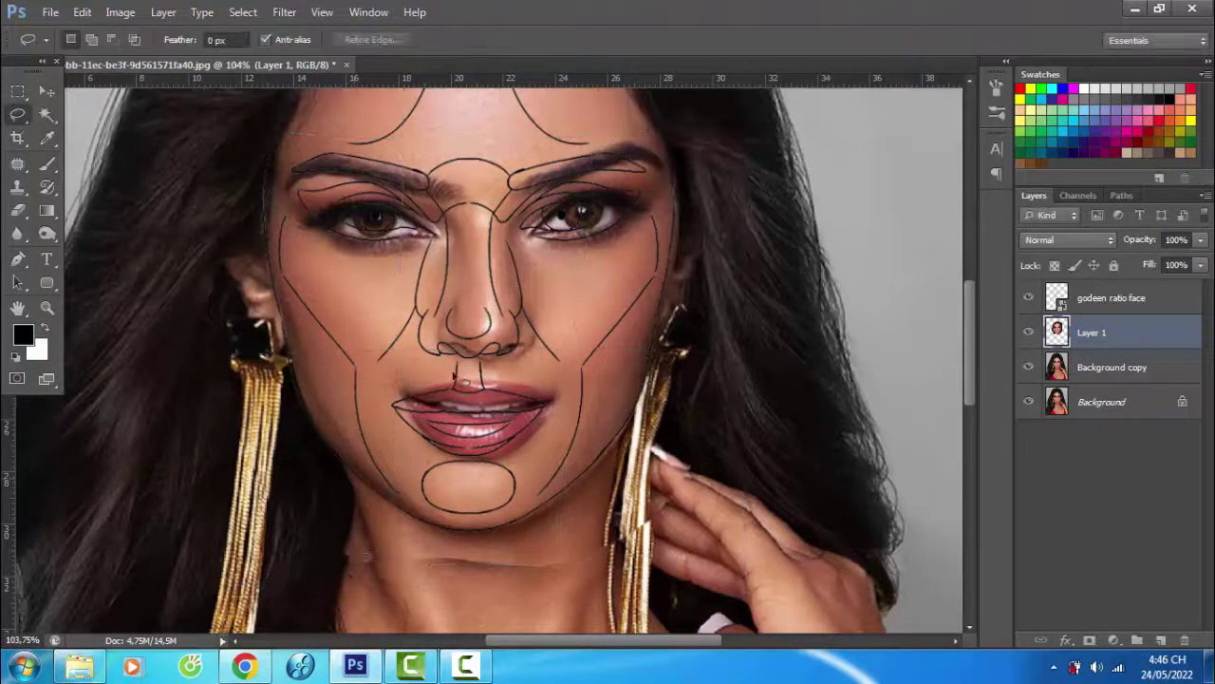
scroll(348, 481, down, 3)
click(1029, 297)
Erase the warped layer's stray edges around the earring and neck
key(e)
scroll(344, 250, up, 2)
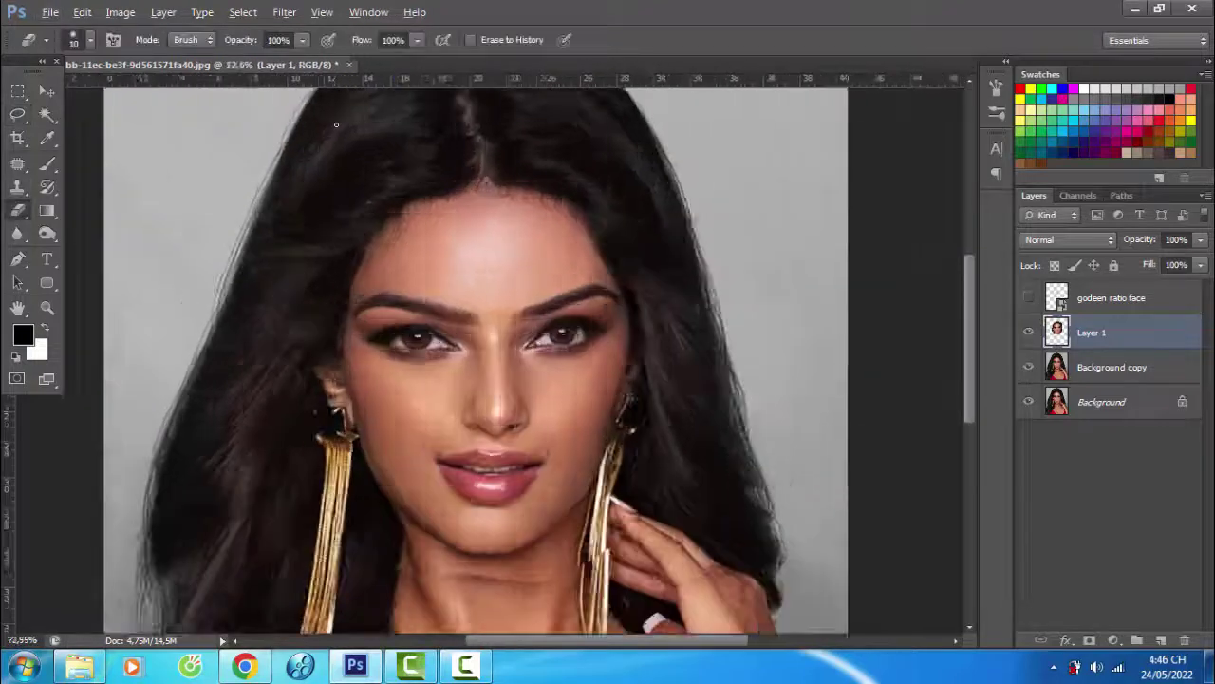
scroll(443, 190, up, 2)
scroll(804, 339, down, 1)
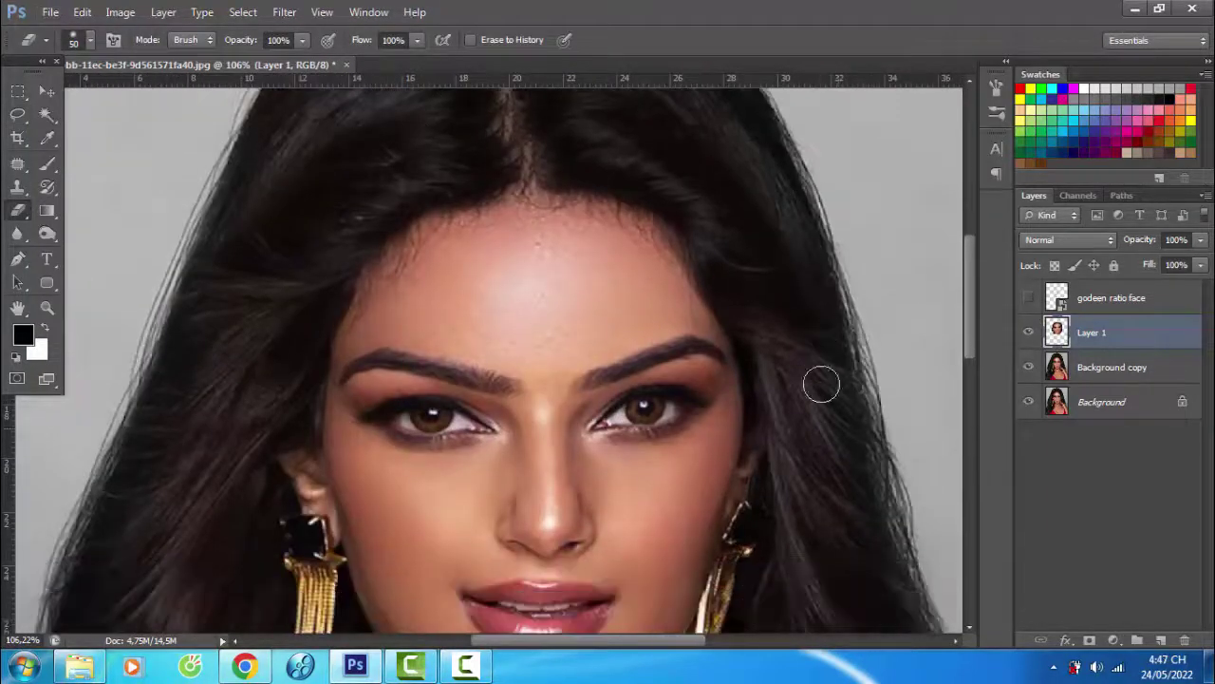
scroll(819, 380, down, 3)
scroll(820, 379, right, 1)
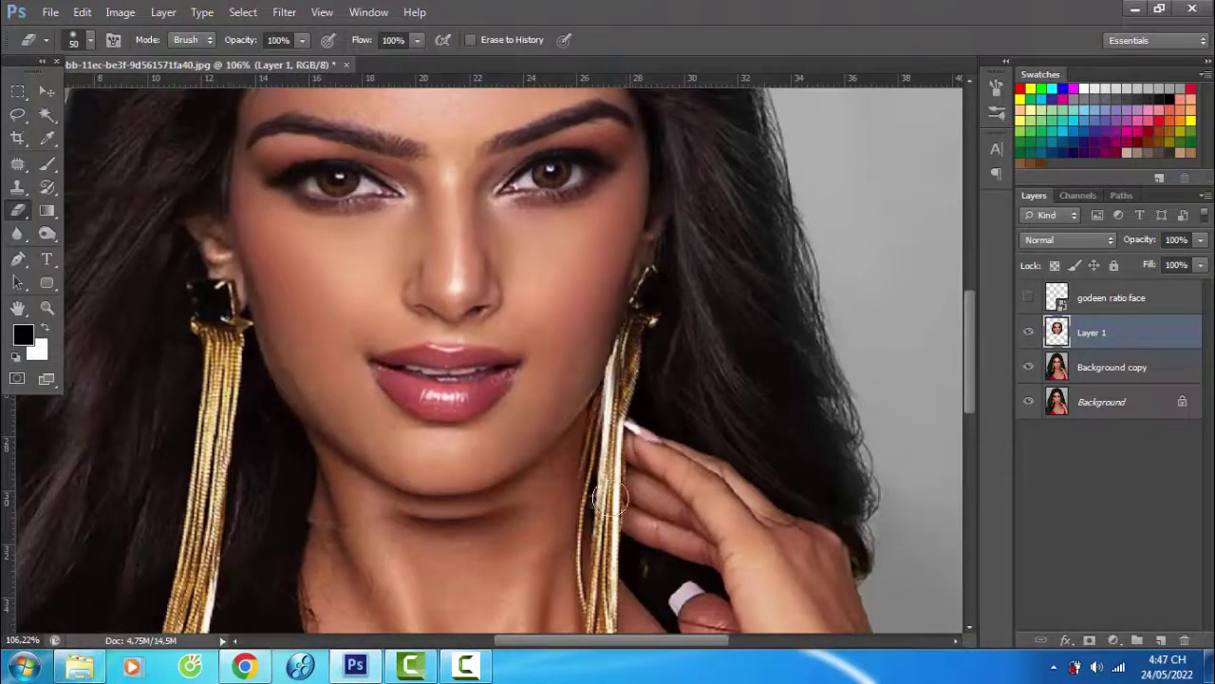
drag(582, 495, 576, 490)
drag(289, 364, 373, 392)
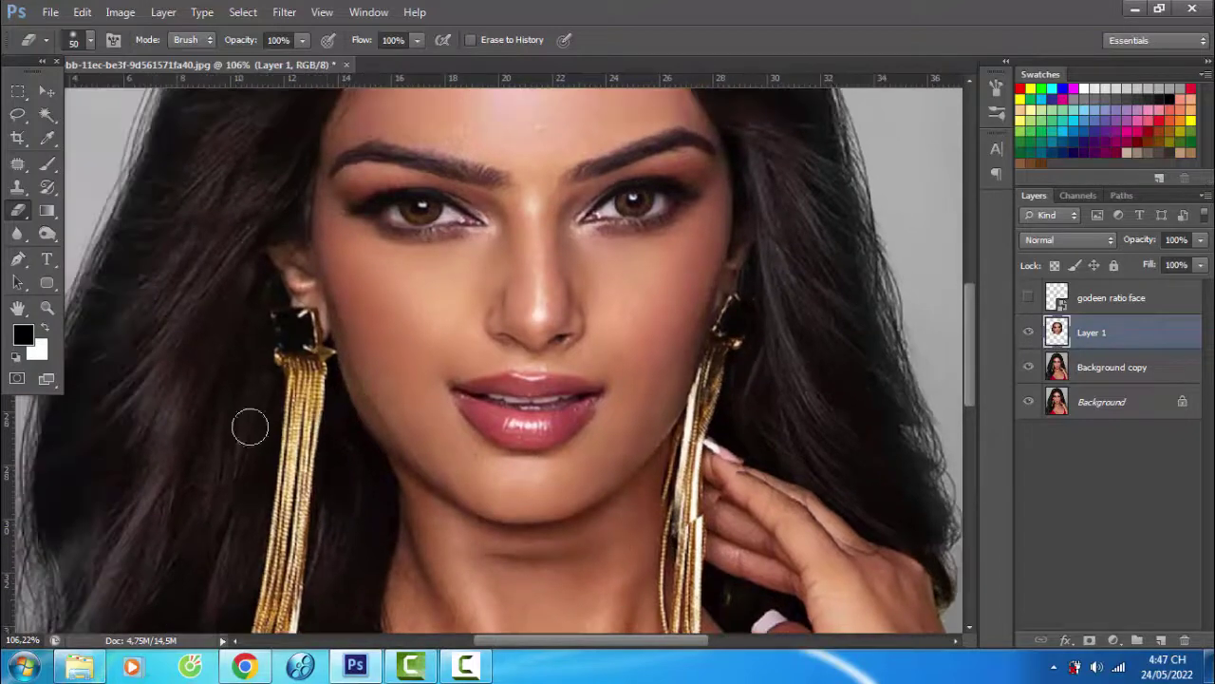
drag(255, 213, 299, 388)
drag(282, 260, 239, 432)
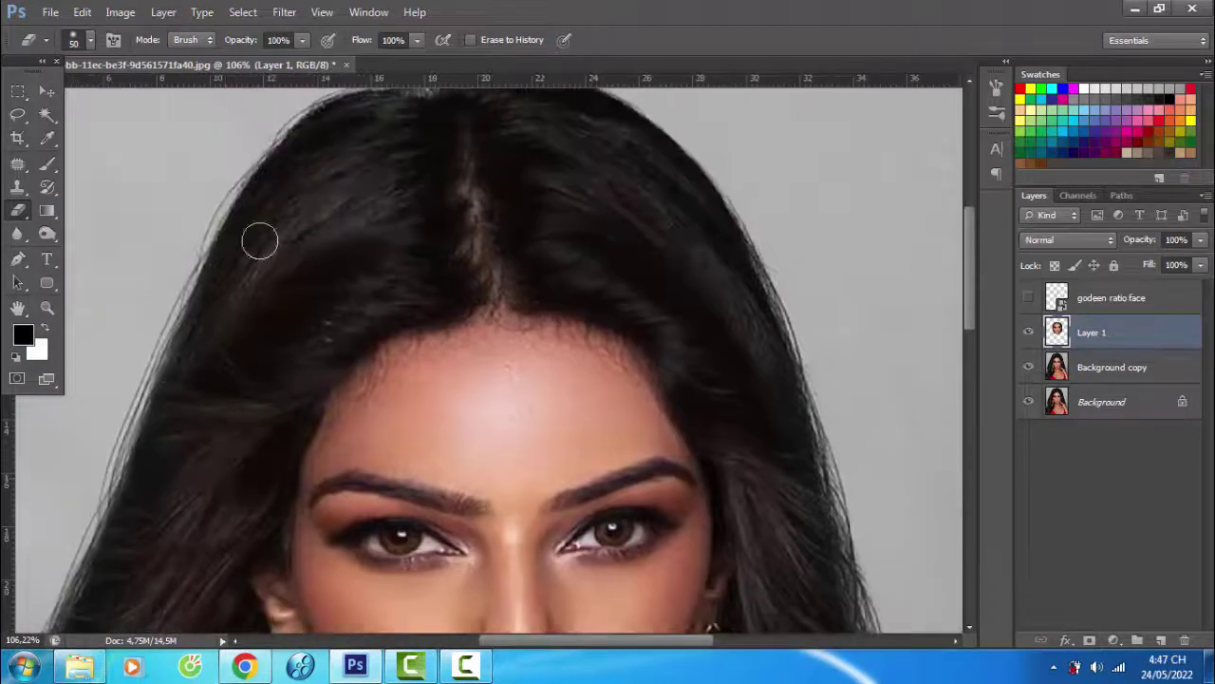
scroll(259, 243, down, 5)
scroll(312, 575, up, 3)
scroll(484, 466, up, 3)
scroll(483, 466, down, 2)
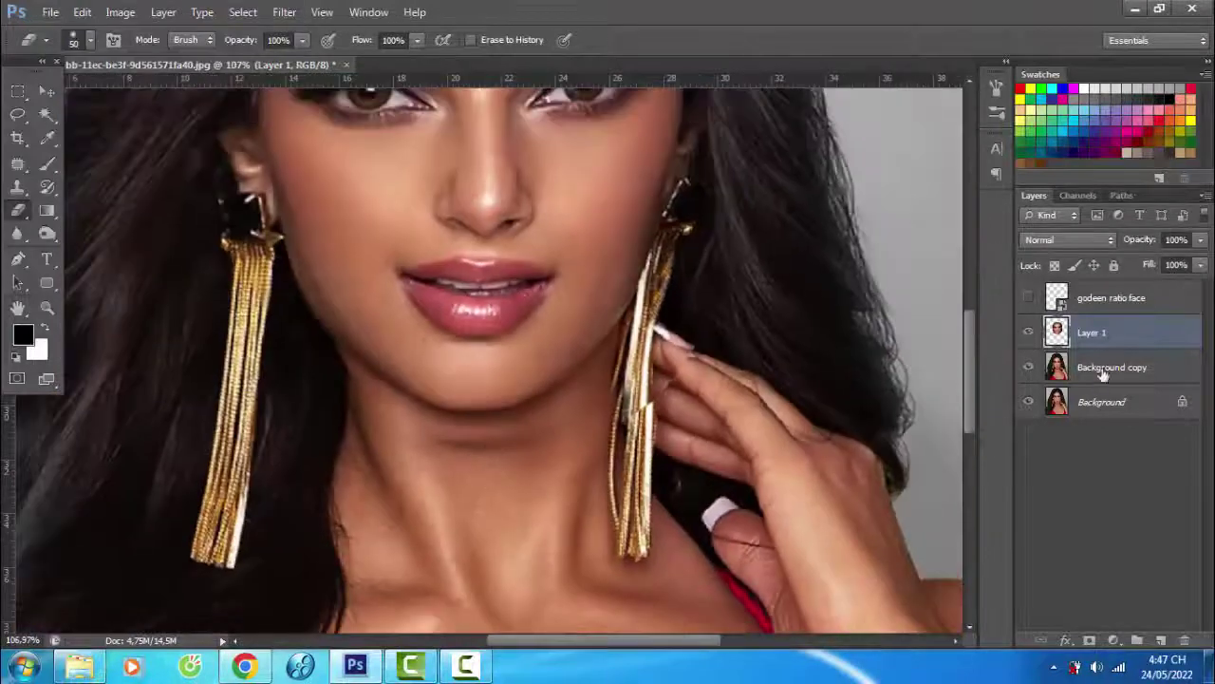
Hide the warped Layer 1 and select the Background copy layer
click(1103, 368)
click(1029, 332)
scroll(610, 421, down, 3)
Copy the lassoed nose to Layer 2 above the warped face, with Layer 1 and the overlay visible
key(l)
scroll(579, 185, up, 4)
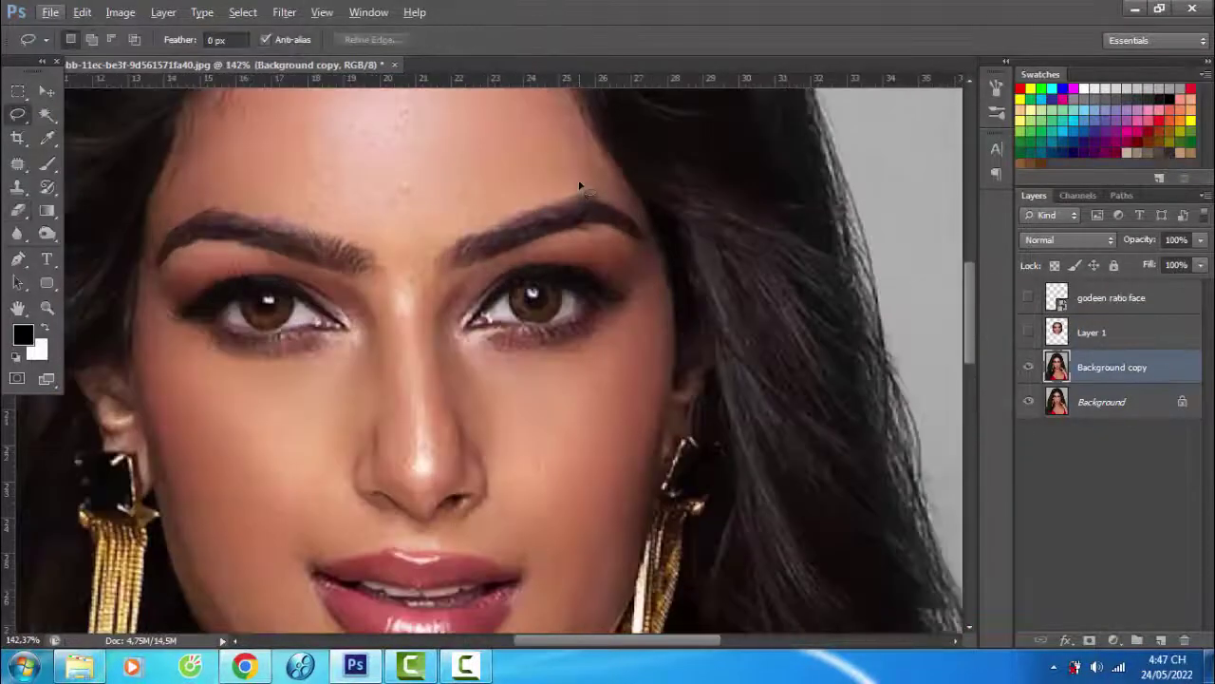
scroll(555, 192, down, 2)
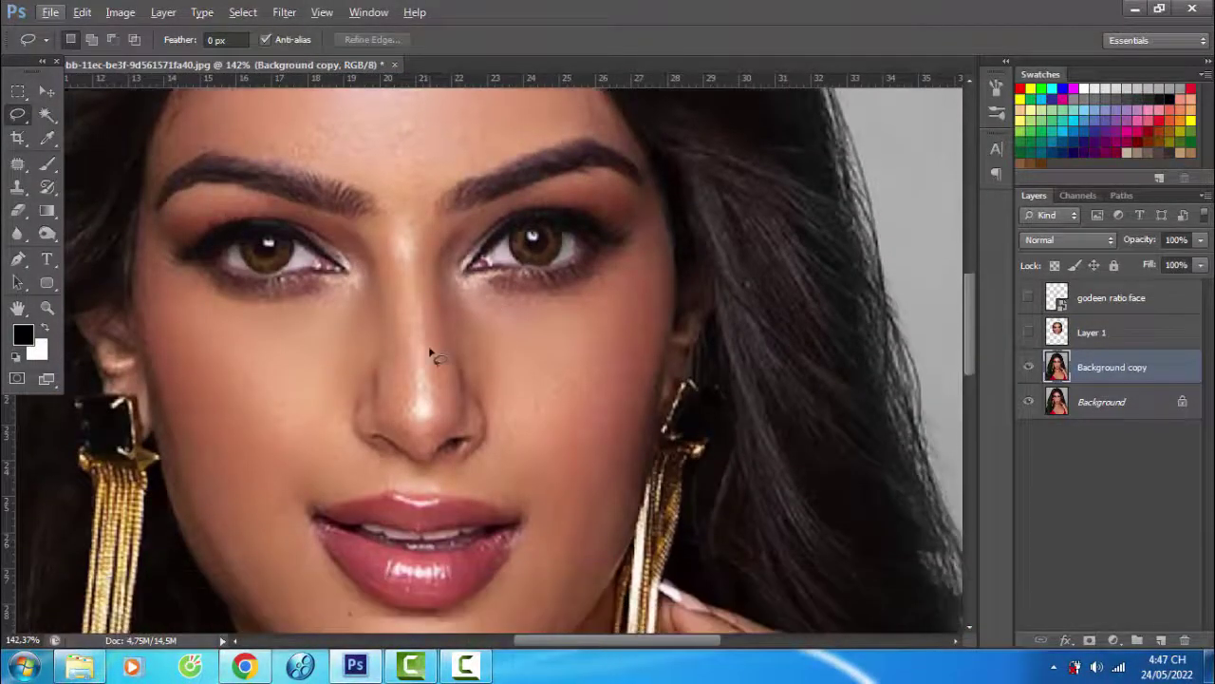
drag(391, 157, 336, 242)
drag(503, 468, 521, 161)
key(ctrl+j)
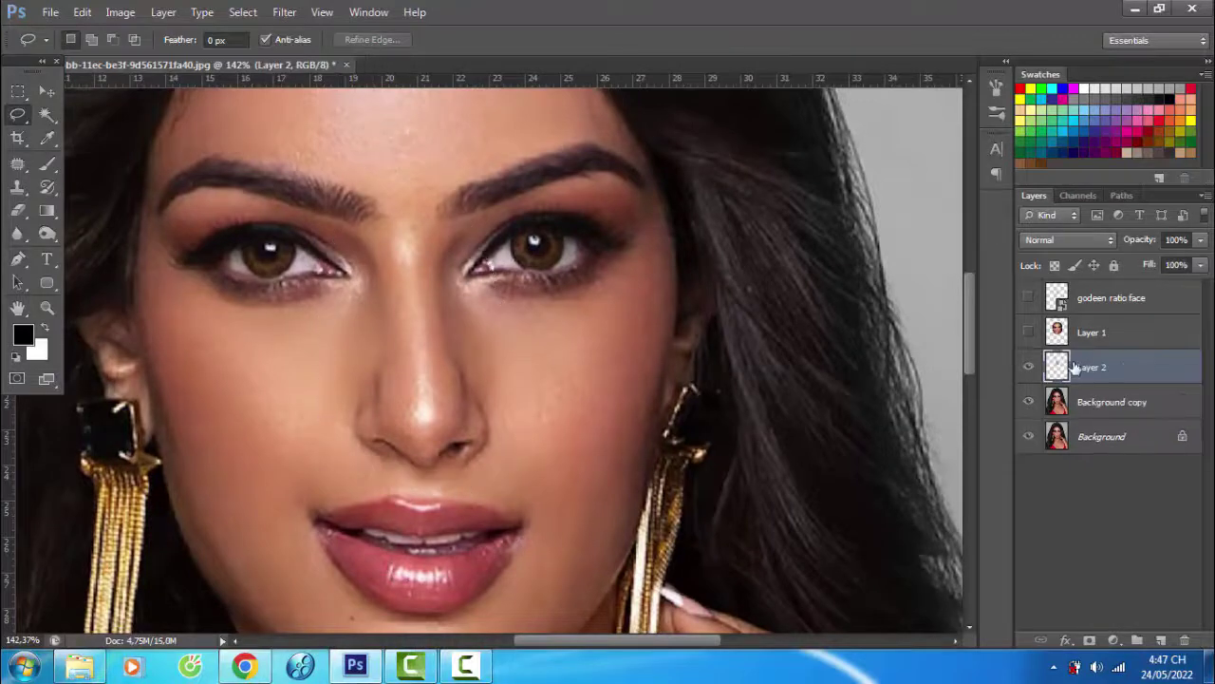
key(ctrl+bracketright)
click(1028, 366)
scroll(911, 498, up, 1)
click(1028, 297)
scroll(334, 291, up, 1)
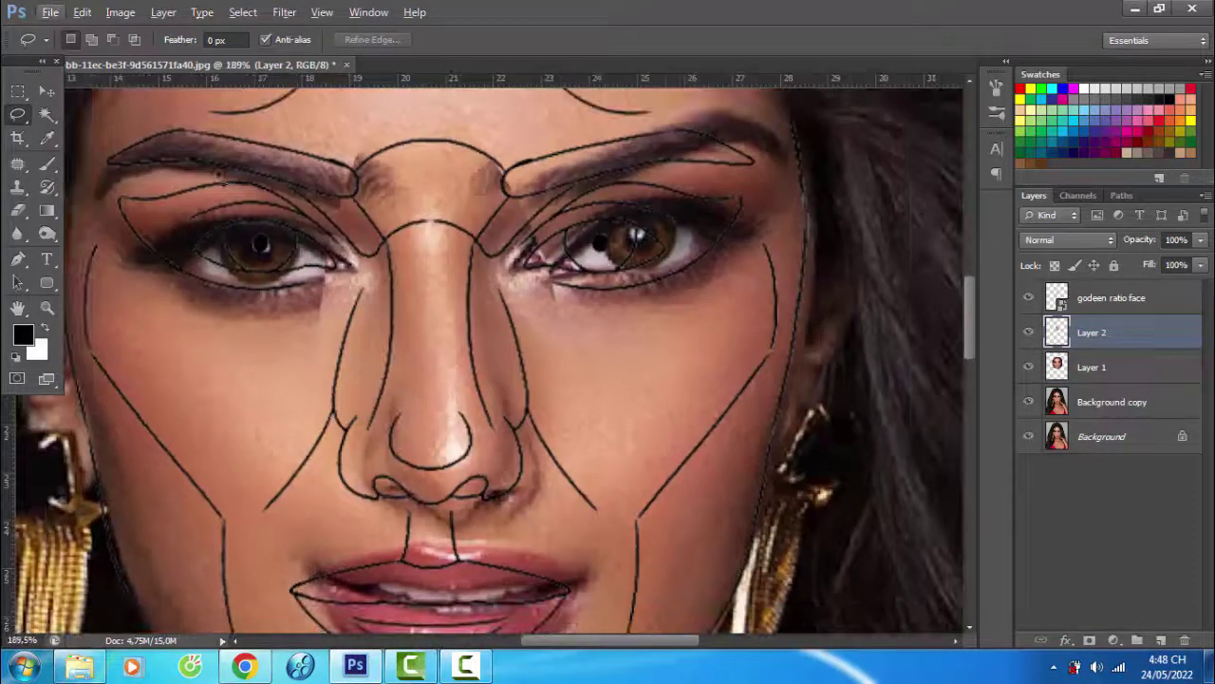
Warp the nose layer to fit the golden-ratio outline and apply it
key(ctrl+t)
right_click(482, 319)
click(518, 461)
scroll(448, 547, up, 1)
drag(448, 547, 343, 546)
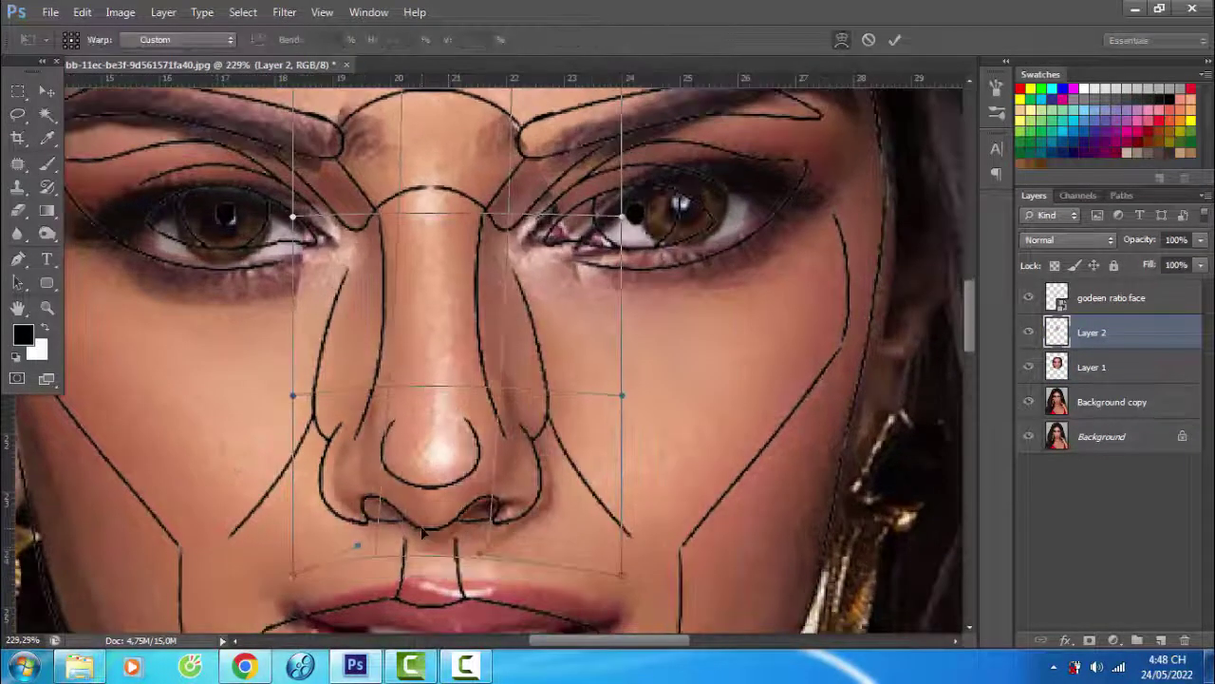
drag(545, 507, 539, 501)
drag(384, 256, 385, 254)
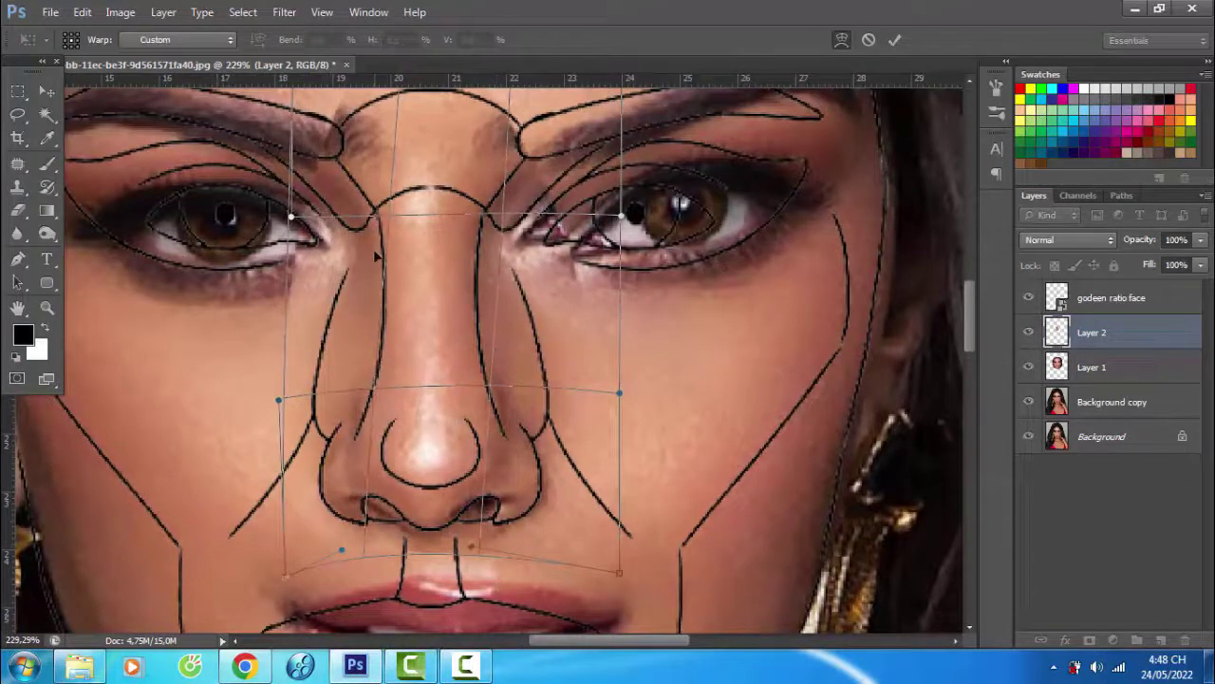
drag(472, 319, 460, 313)
scroll(456, 319, down, 3)
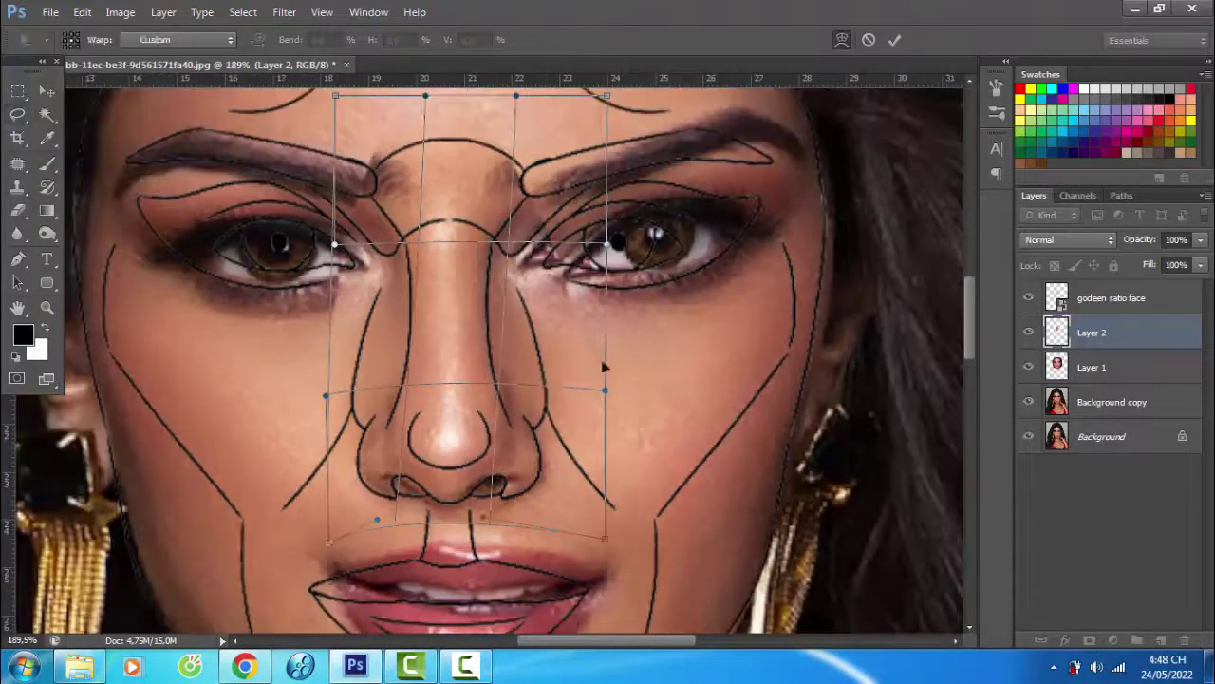
key(Return)
Hide the overlay, erase the hard edge near the eye, then delete that attempt
click(1028, 297)
key(e)
scroll(484, 238, up, 2)
drag(483, 206, 581, 307)
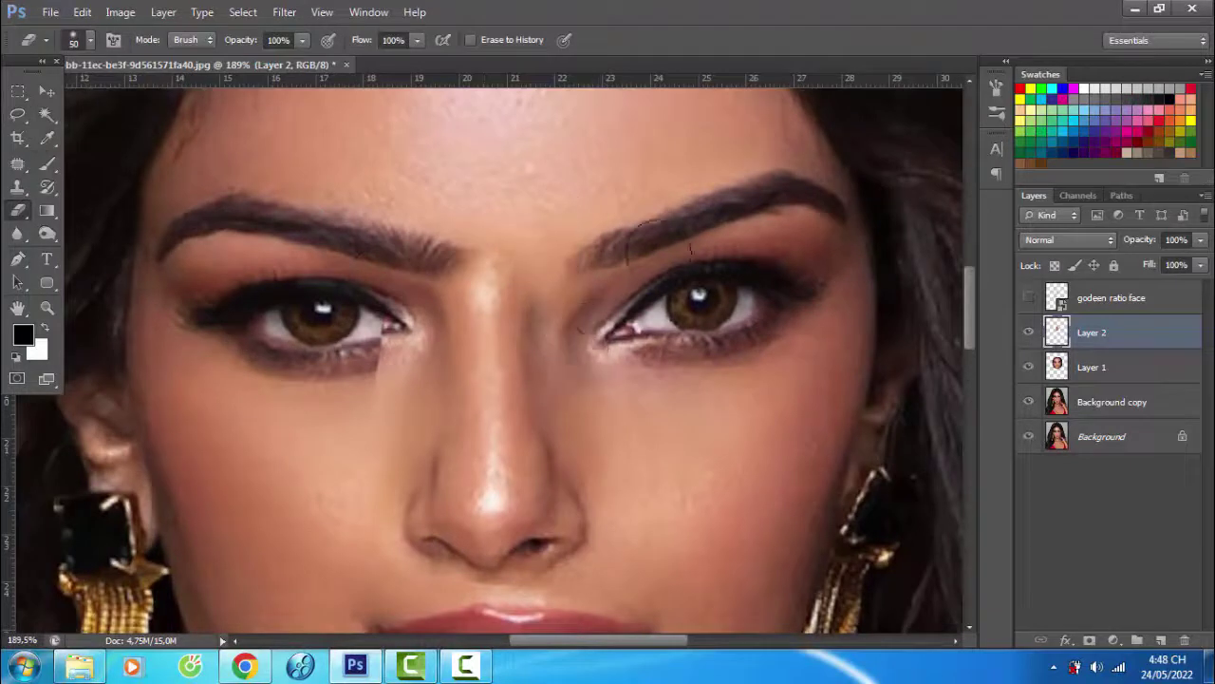
scroll(655, 385, down, 2)
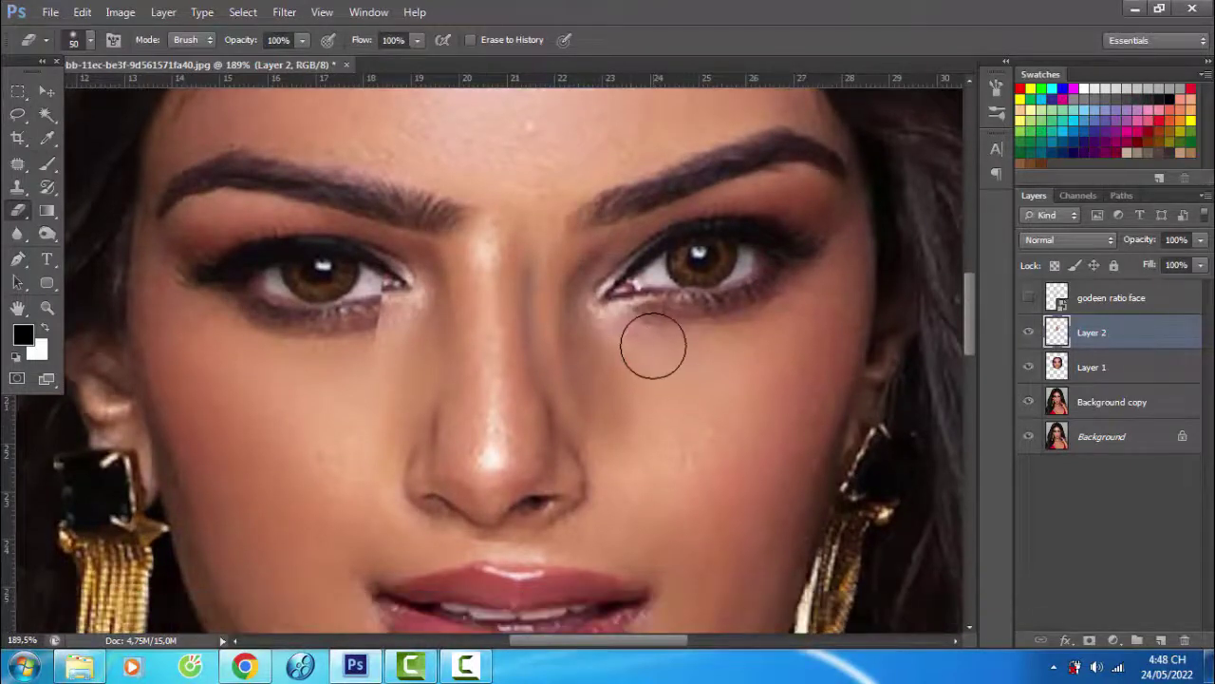
key(Delete)
Recopy the lassoed nose area onto a new layer and show the golden-ratio overlay again
click(16, 116)
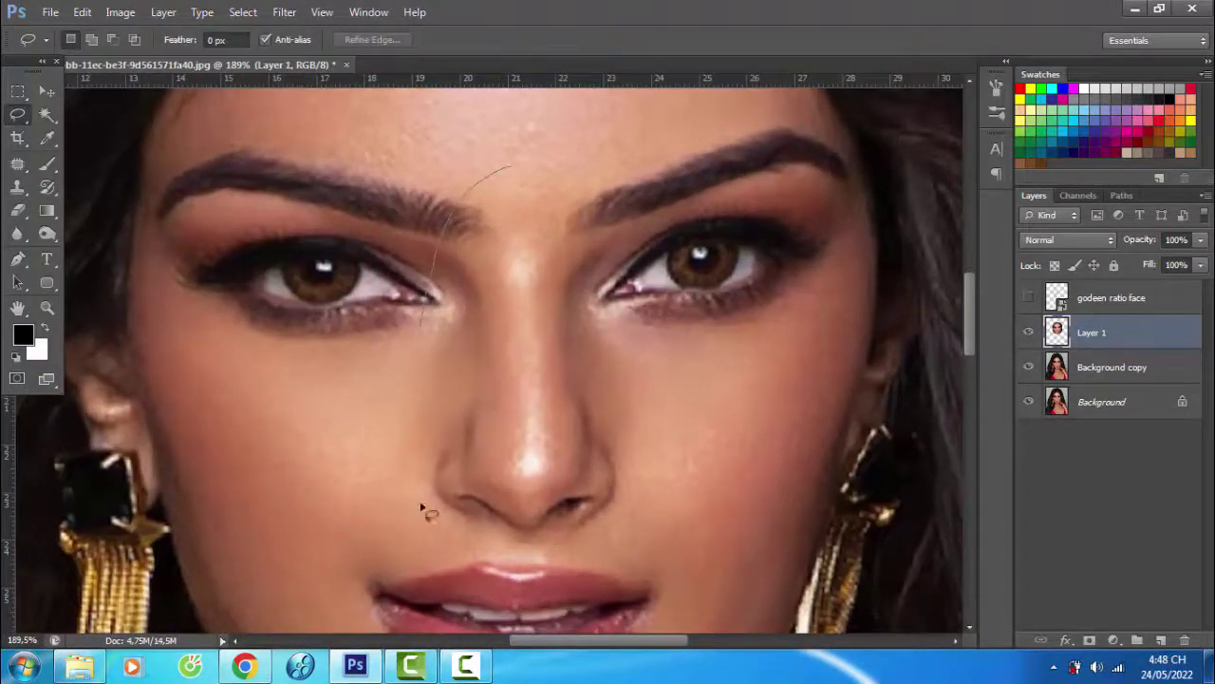
key(ctrl+j)
key(ctrl+t)
key(Return)
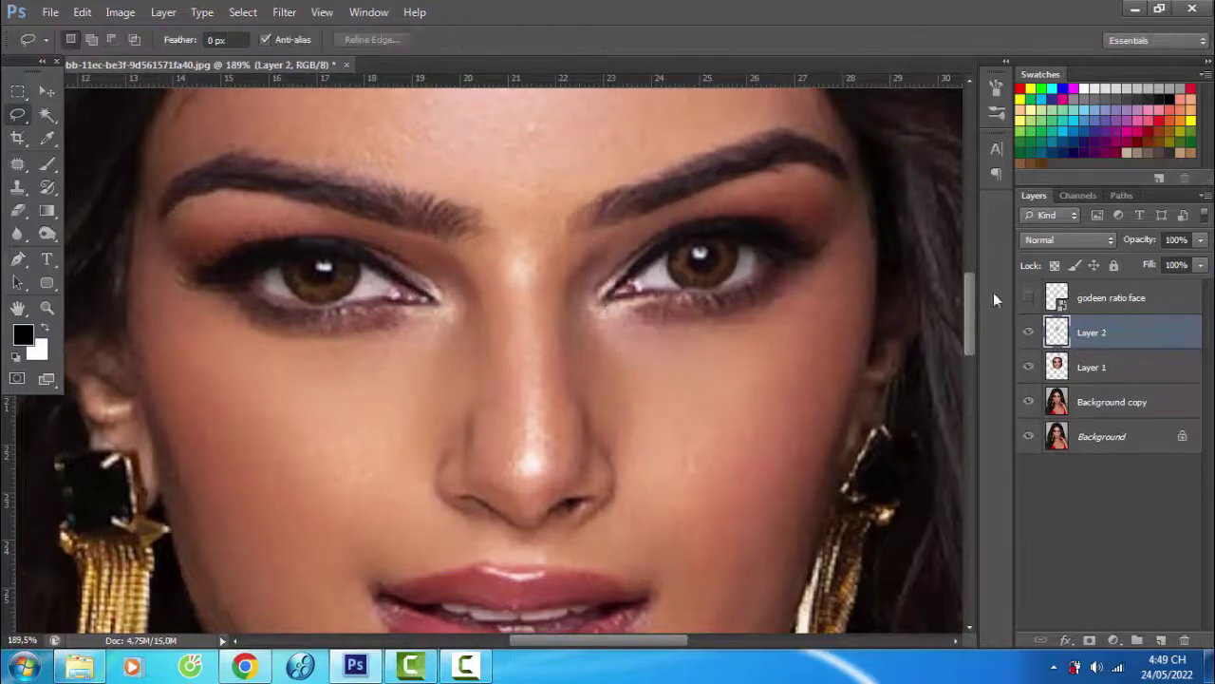
click(1028, 297)
Warp the nose, including near the brow, to fit the golden-ratio outline and commit
key(ctrl+t)
right_click(527, 300)
click(569, 432)
scroll(546, 489, up, 2)
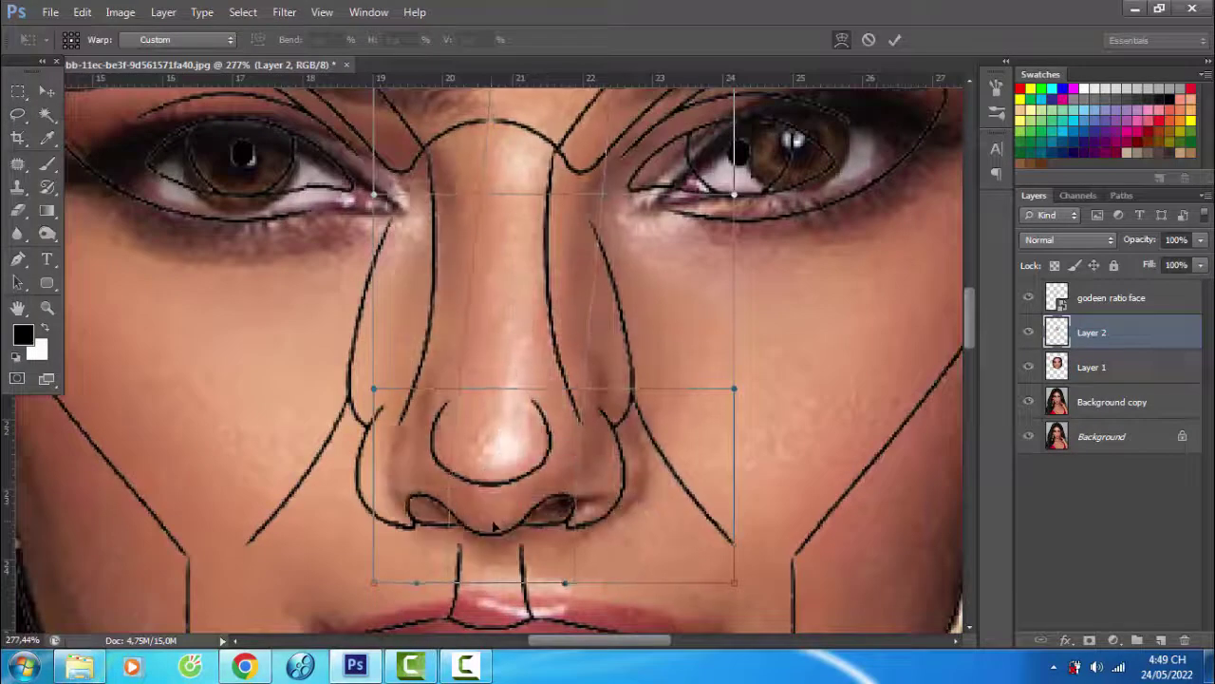
mouse_move(546, 489)
mouse_down()
mouse_move(364, 472)
mouse_move(592, 486)
mouse_up()
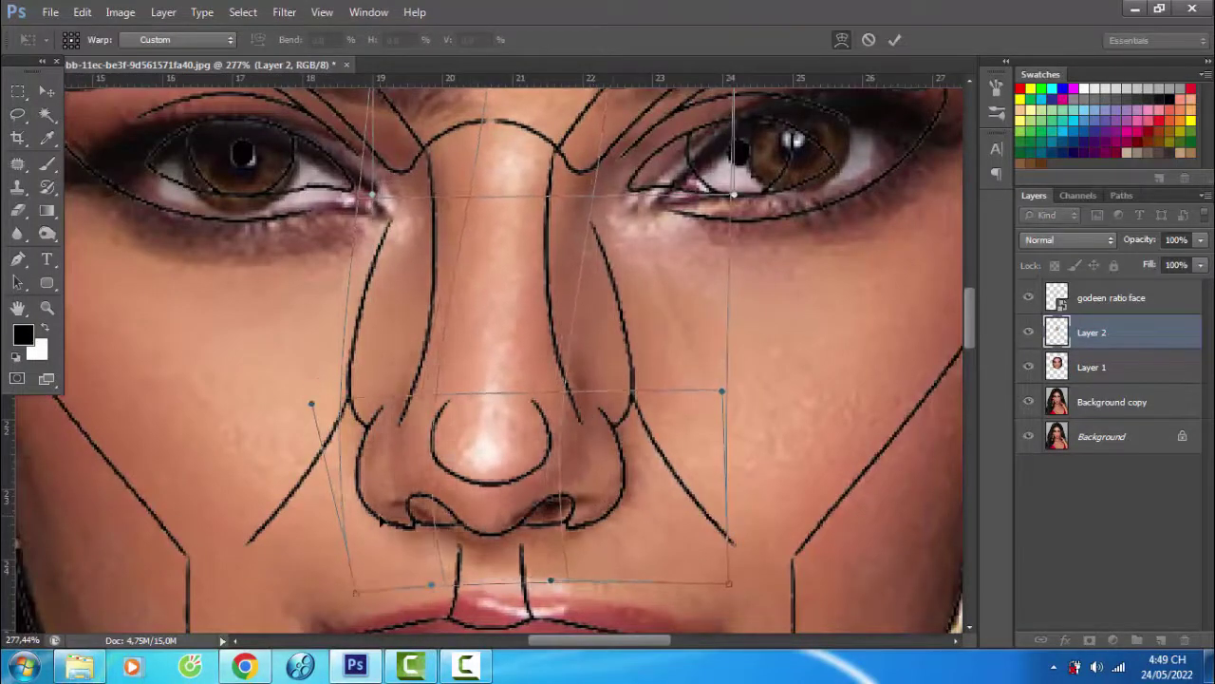
drag(555, 577, 378, 435)
scroll(378, 435, up, 3)
drag(542, 177, 468, 149)
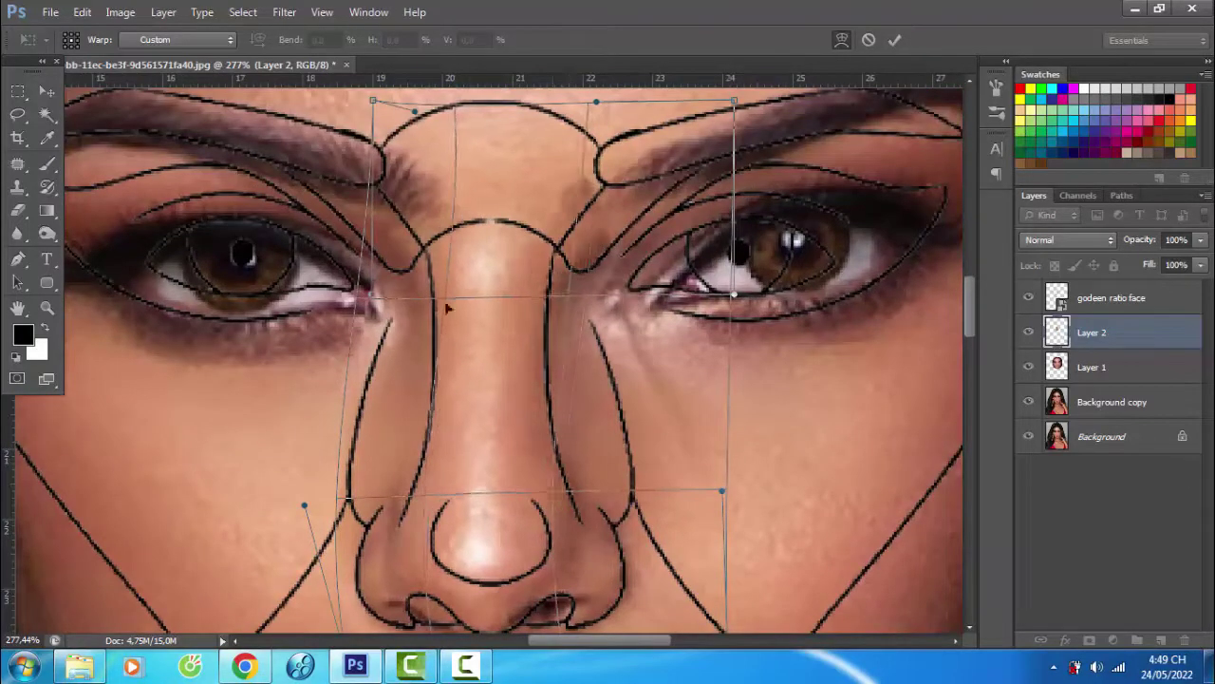
scroll(469, 149, down, 1)
drag(530, 321, 494, 456)
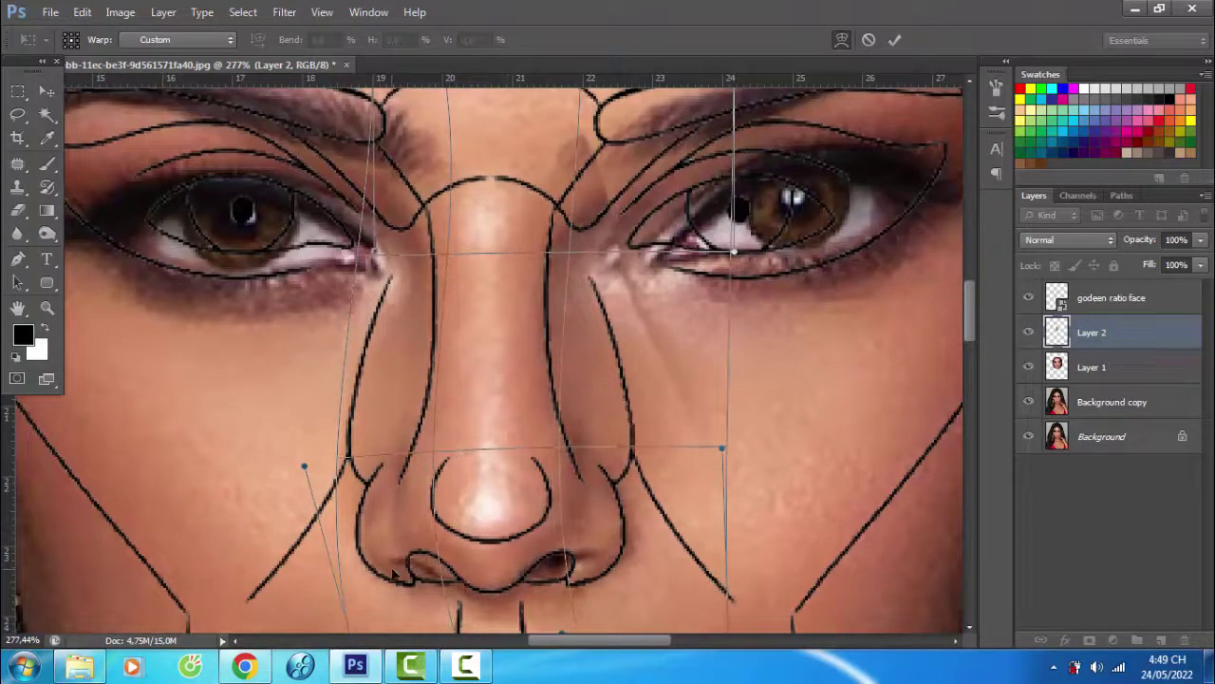
scroll(493, 463, down, 2)
key(Return)
Hide the golden-ratio overlay and erase the nose layer's hard edges
click(1028, 298)
scroll(447, 215, down, 1)
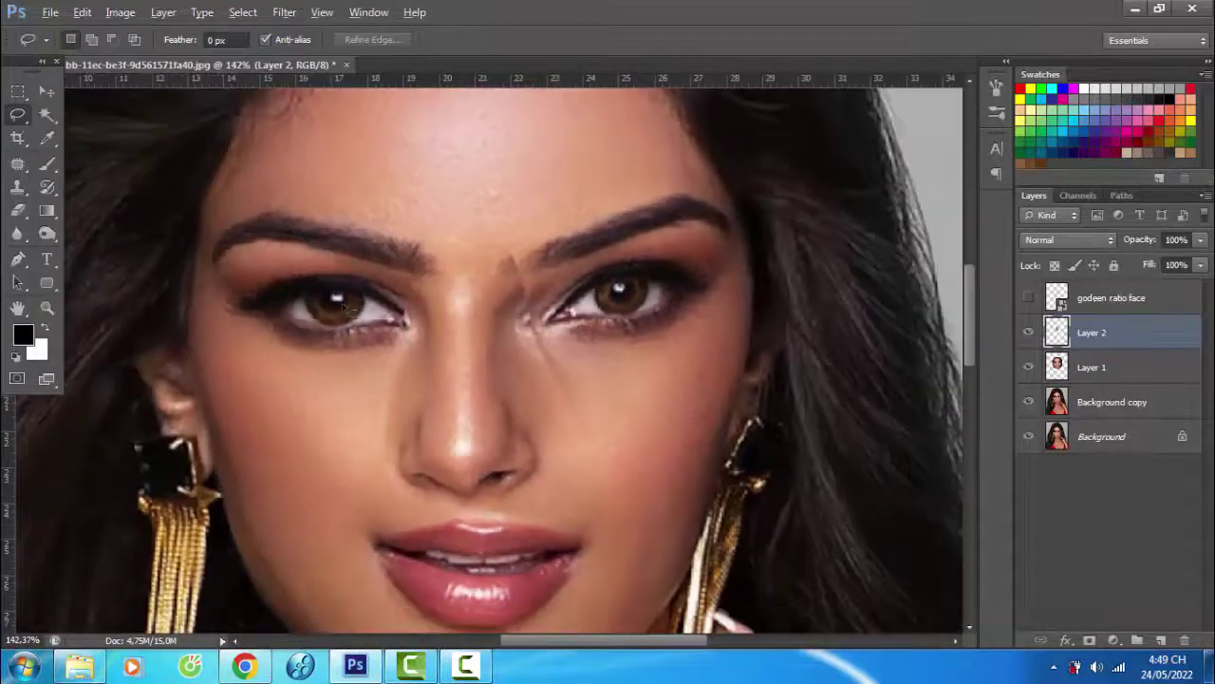
key(e)
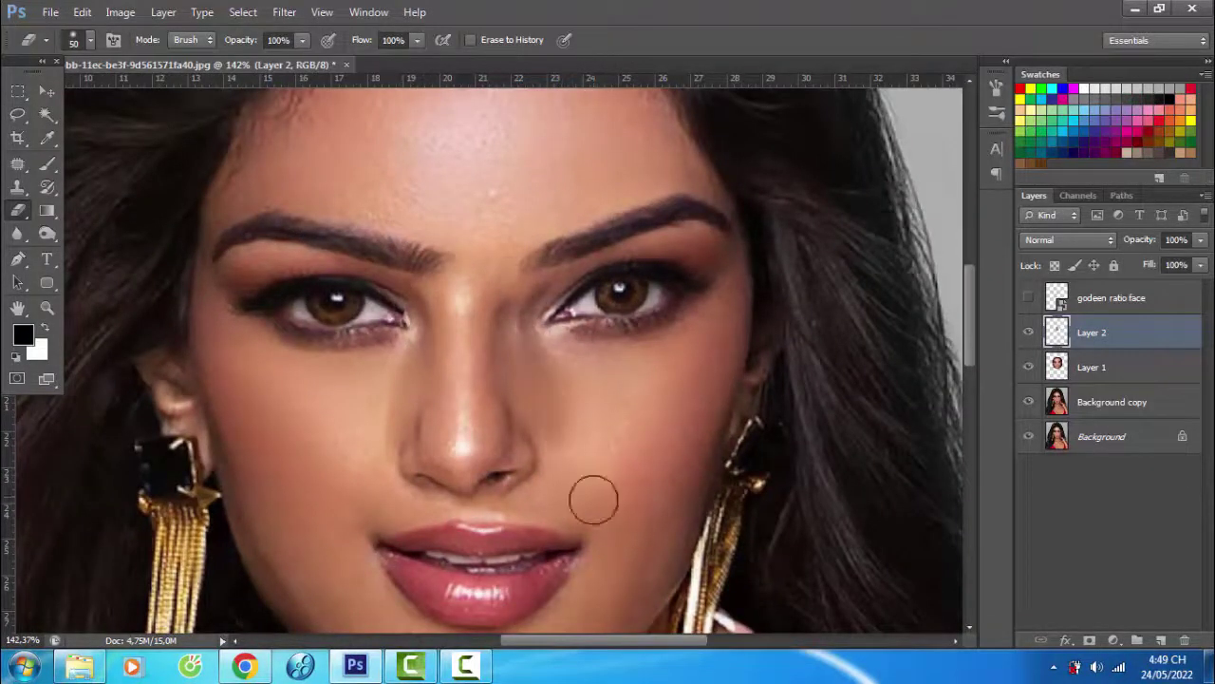
scroll(339, 426, down, 1)
scroll(339, 426, up, 2)
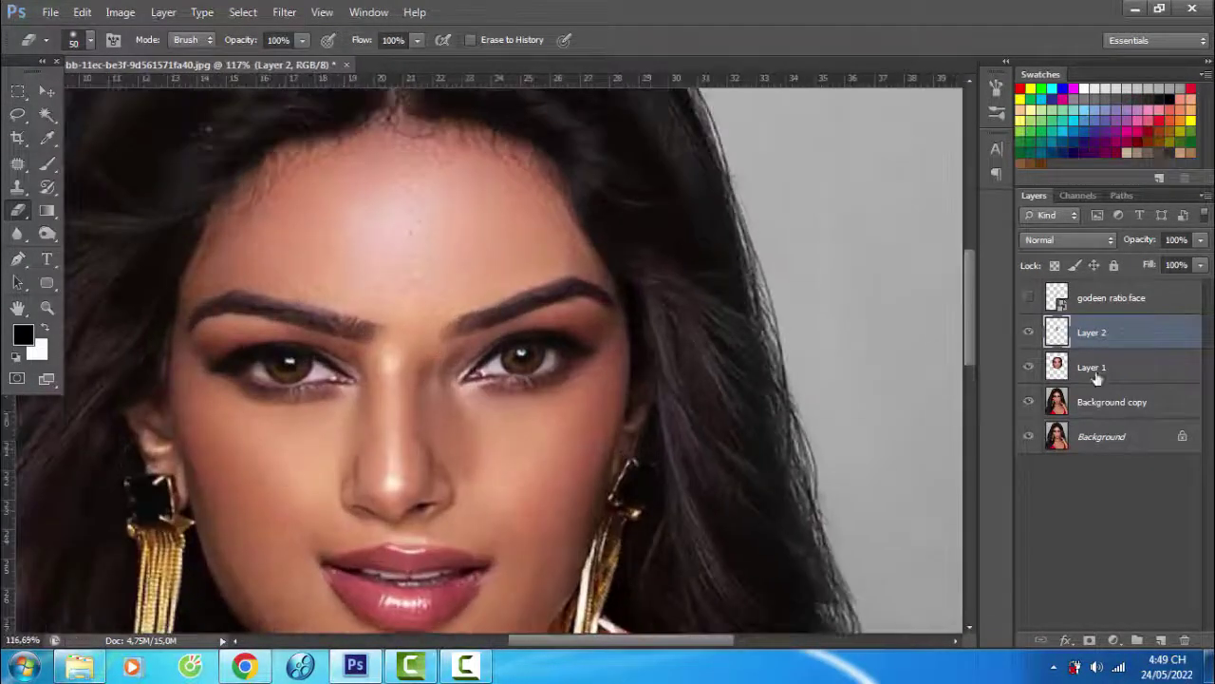
scroll(325, 509, down, 1)
click(1092, 367)
key(l)
scroll(262, 276, up, 1)
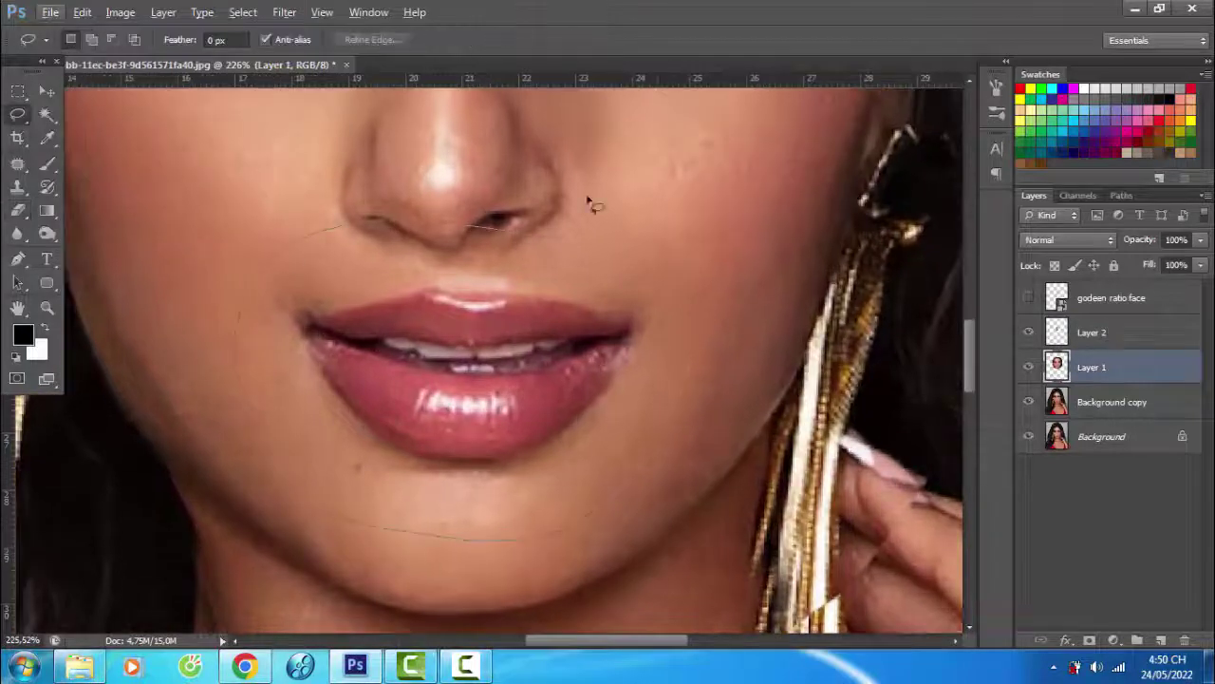
Copy the lassoed lips to Layer 3 and warp them to the golden-ratio lip outline
drag(588, 202, 580, 206)
key(ctrl+j)
click(1028, 297)
key(ctrl+t)
right_click(511, 262)
click(534, 404)
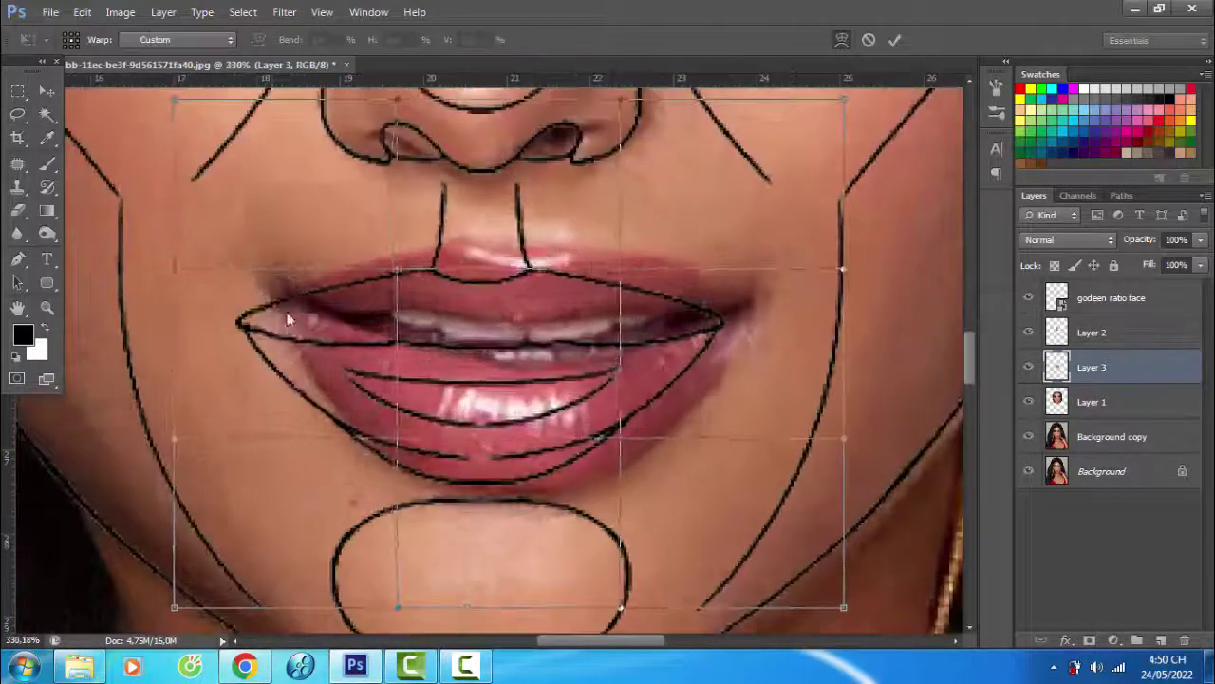
drag(288, 320, 310, 430)
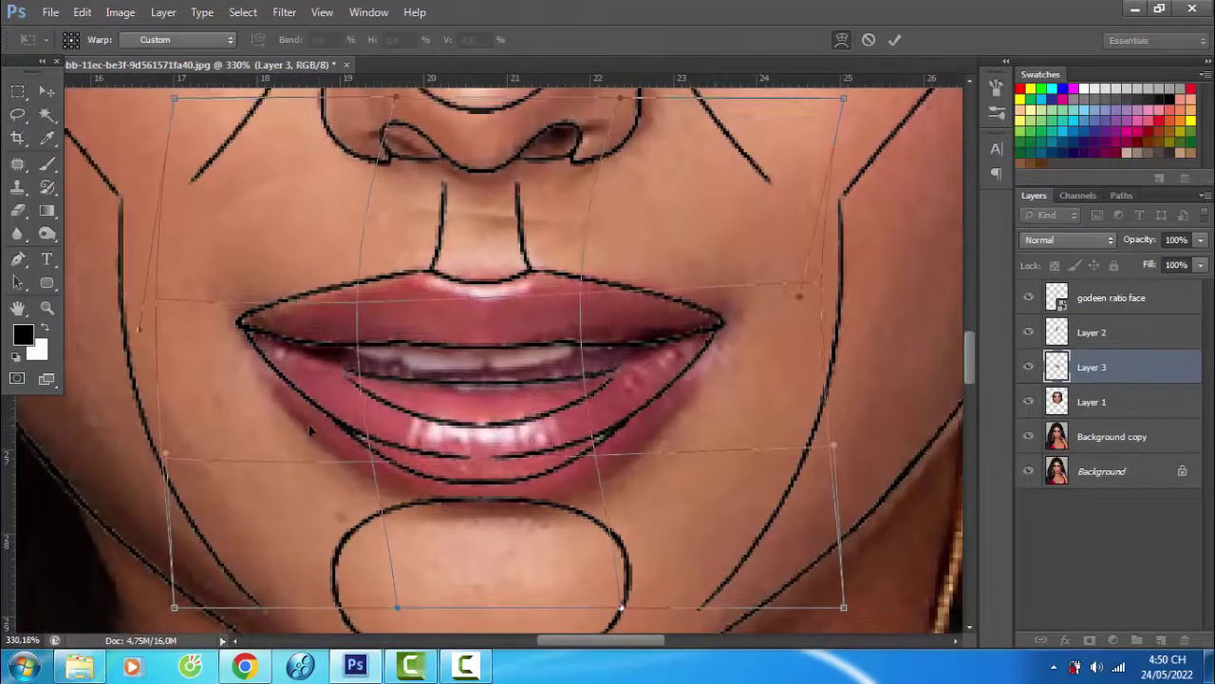
drag(309, 430, 479, 282)
drag(600, 437, 649, 428)
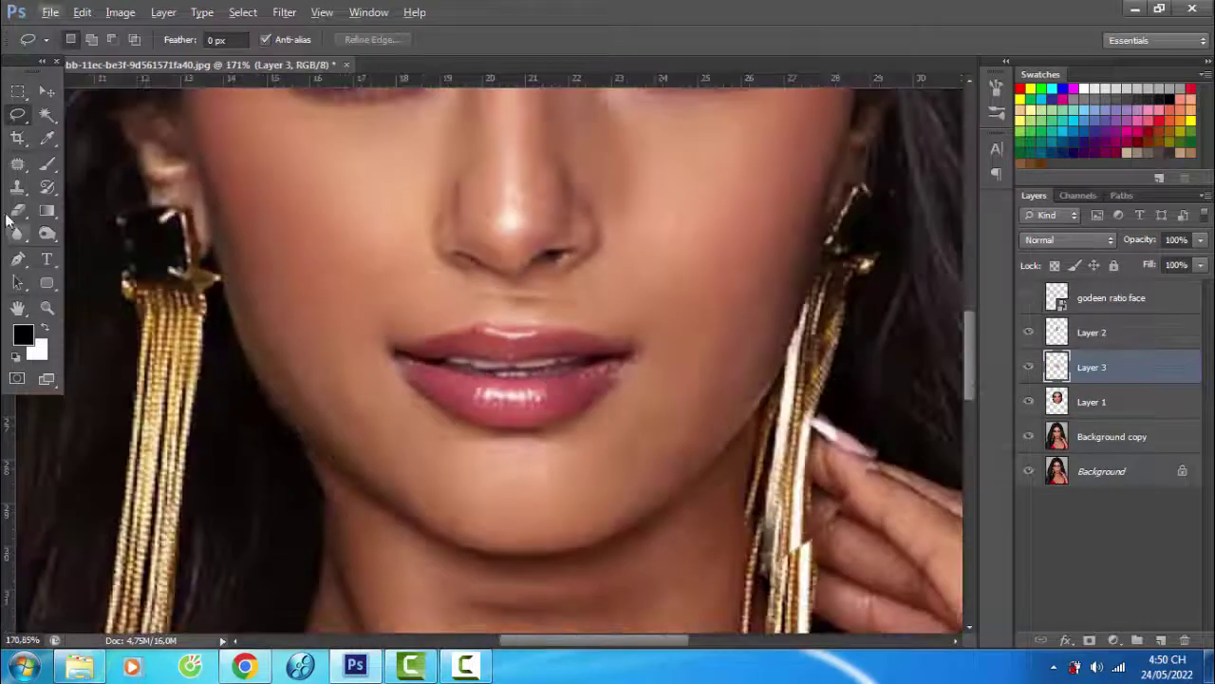
Erase the lip layer's edges with the brush reduced to size 40
click(17, 211)
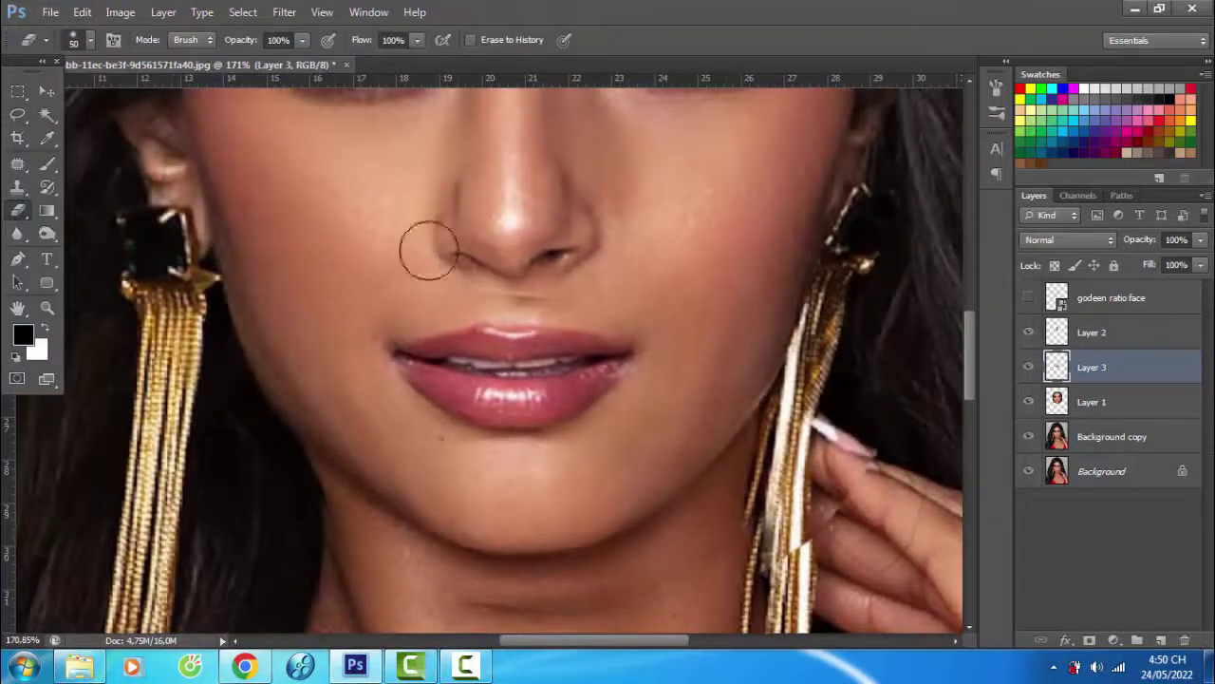
key(bracketleft)
scroll(546, 266, up, 2)
scroll(732, 421, down, 2)
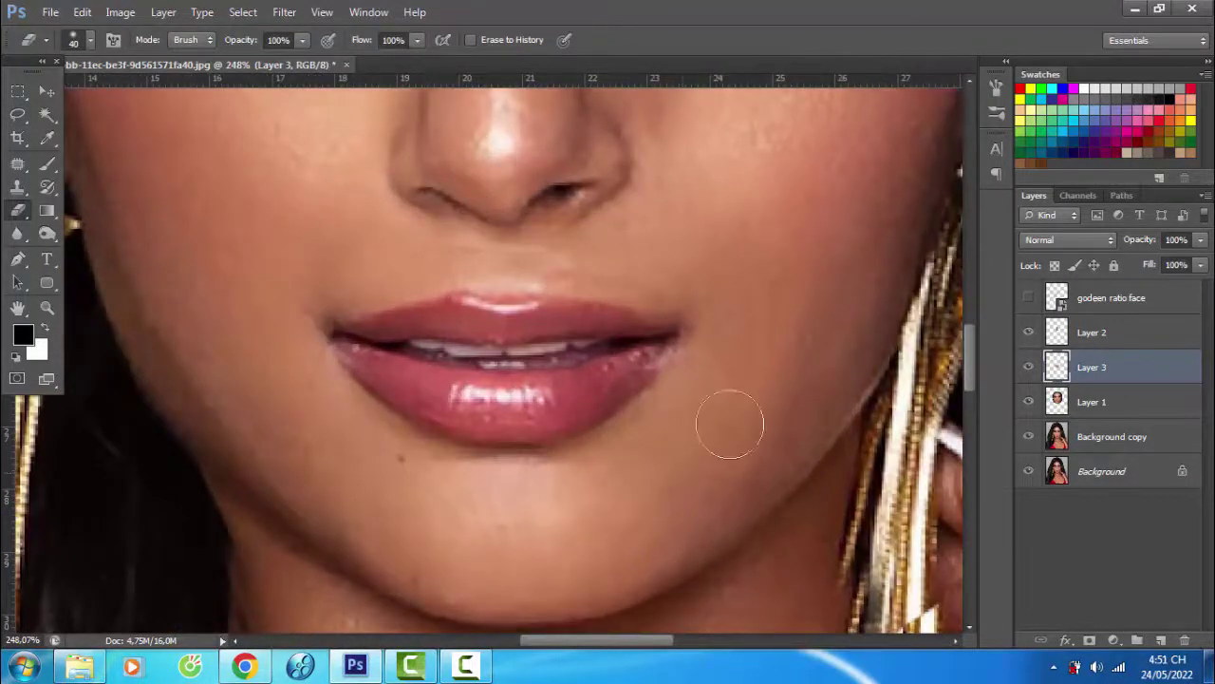
scroll(732, 421, down, 3)
scroll(615, 443, up, 5)
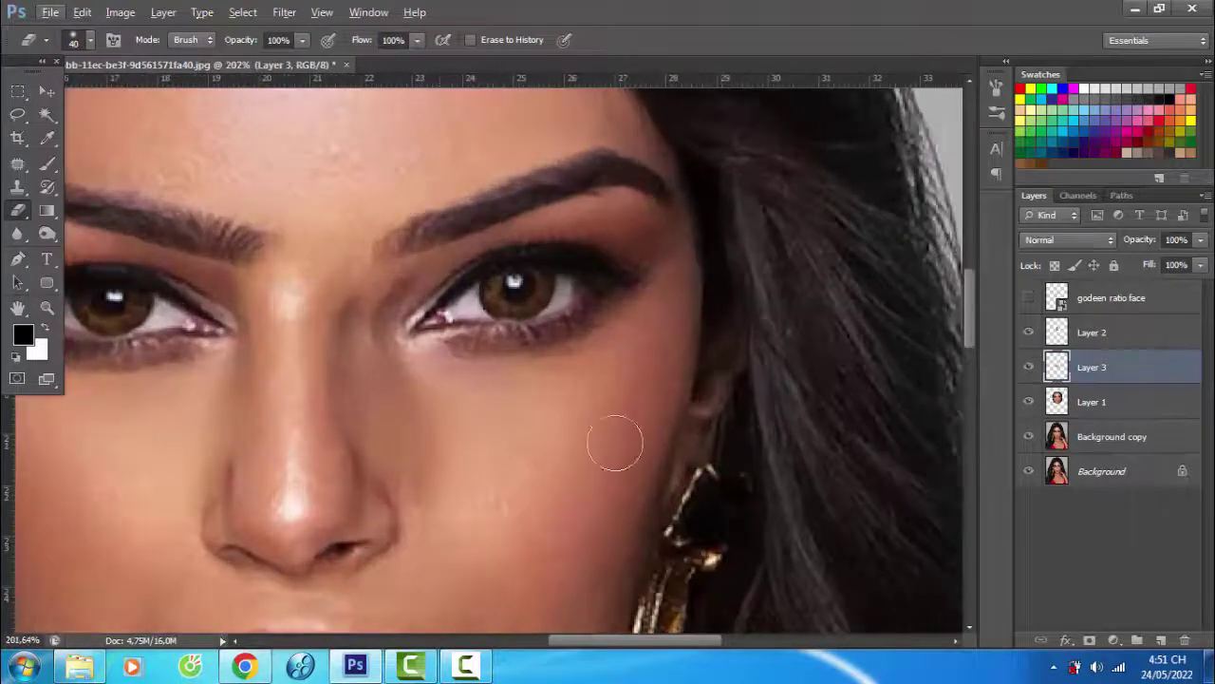
click(1092, 410)
Copy the lassoed right eye and cheek to Layer 4 and warp the eye and brow to the outline
key(l)
drag(380, 415, 293, 168)
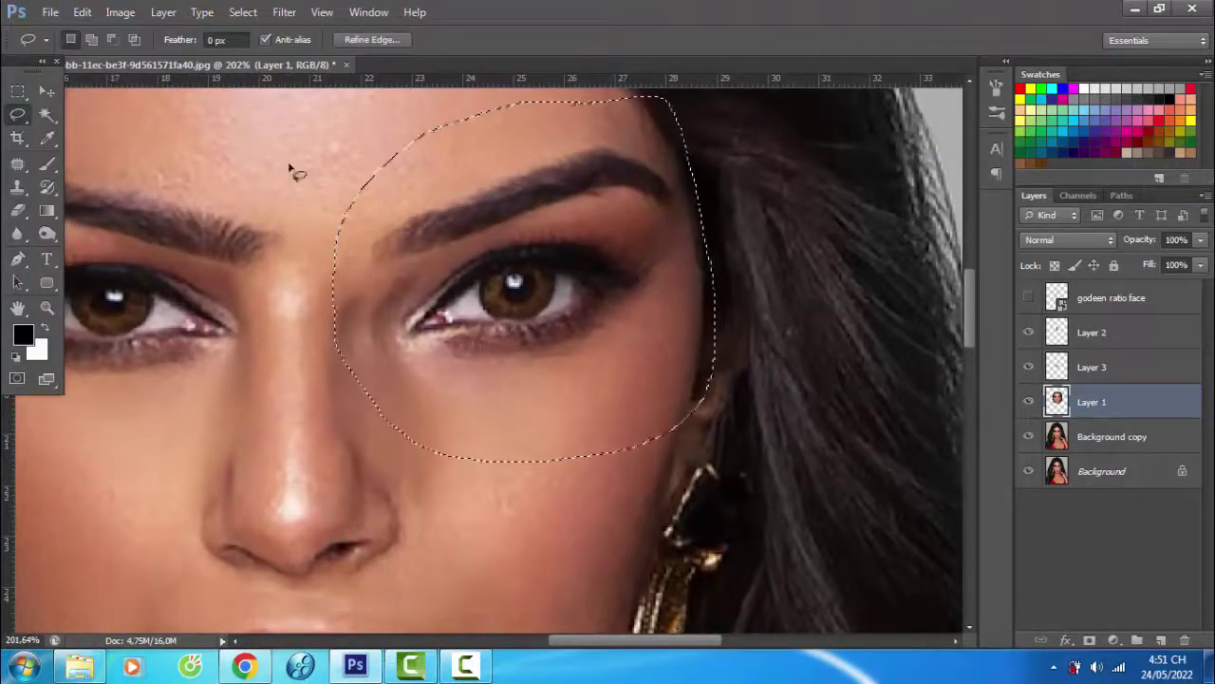
key(ctrl+j)
key(ctrl+t)
right_click(598, 284)
click(630, 421)
scroll(410, 363, up, 2)
drag(517, 299, 456, 301)
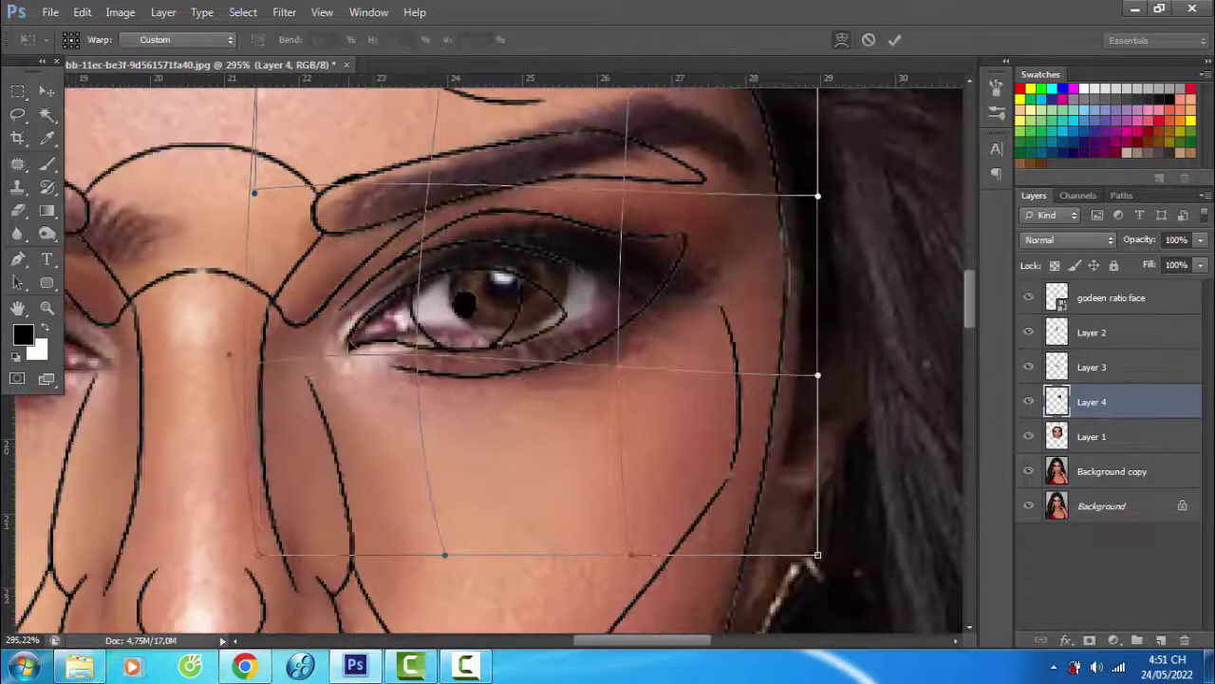
drag(655, 285, 363, 351)
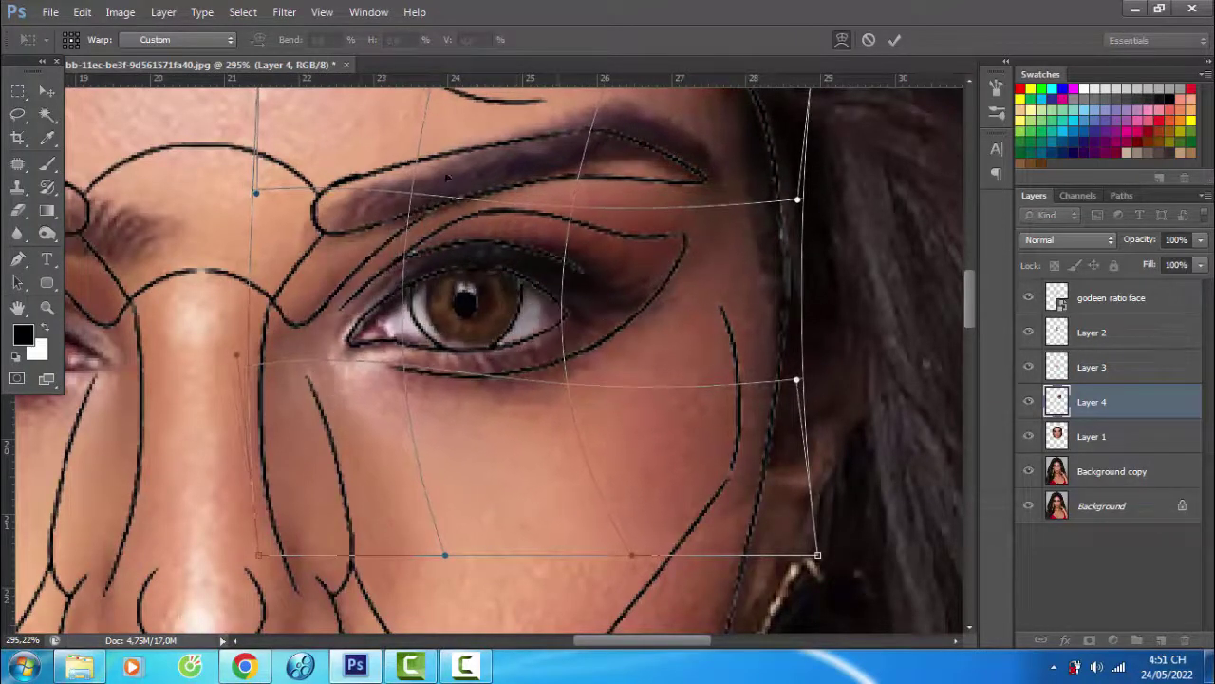
mouse_move(326, 203)
mouse_down()
mouse_move(626, 157)
mouse_move(506, 306)
mouse_up()
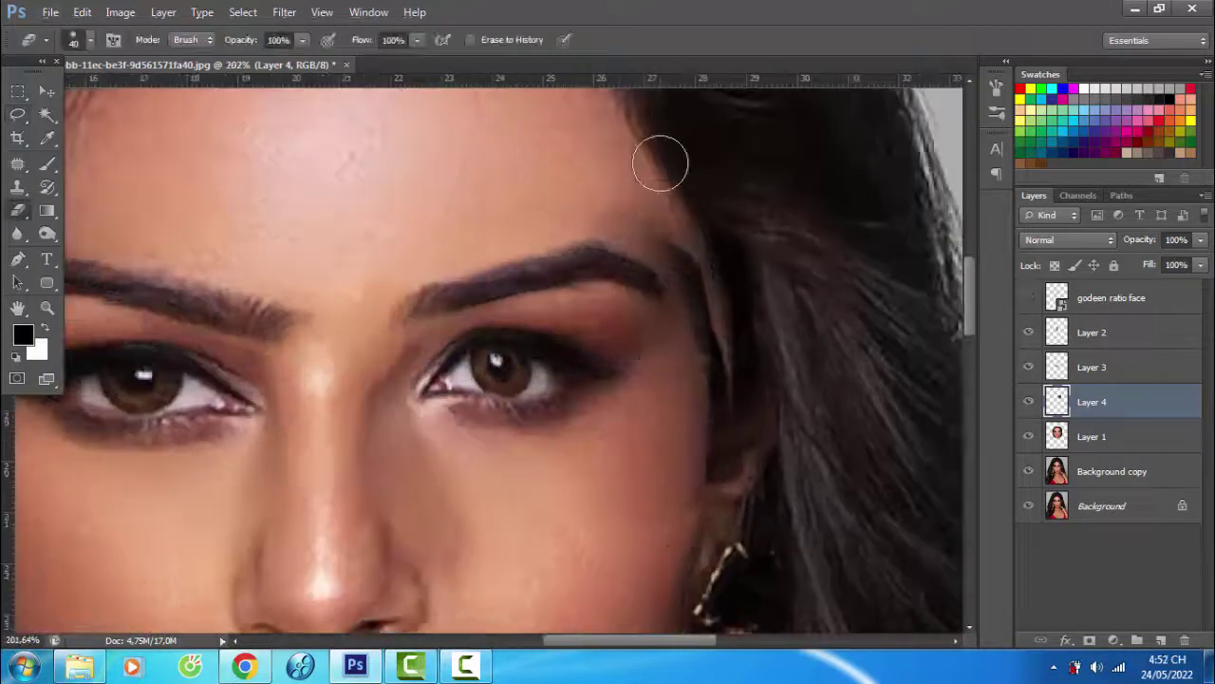
Erase the hard edges along the temple and beside the hair to blend them
mouse_move(660, 163)
mouse_down()
mouse_move(735, 329)
mouse_move(711, 501)
mouse_move(739, 349)
mouse_up()
mouse_move(728, 249)
mouse_down()
mouse_move(693, 494)
mouse_move(598, 199)
mouse_up()
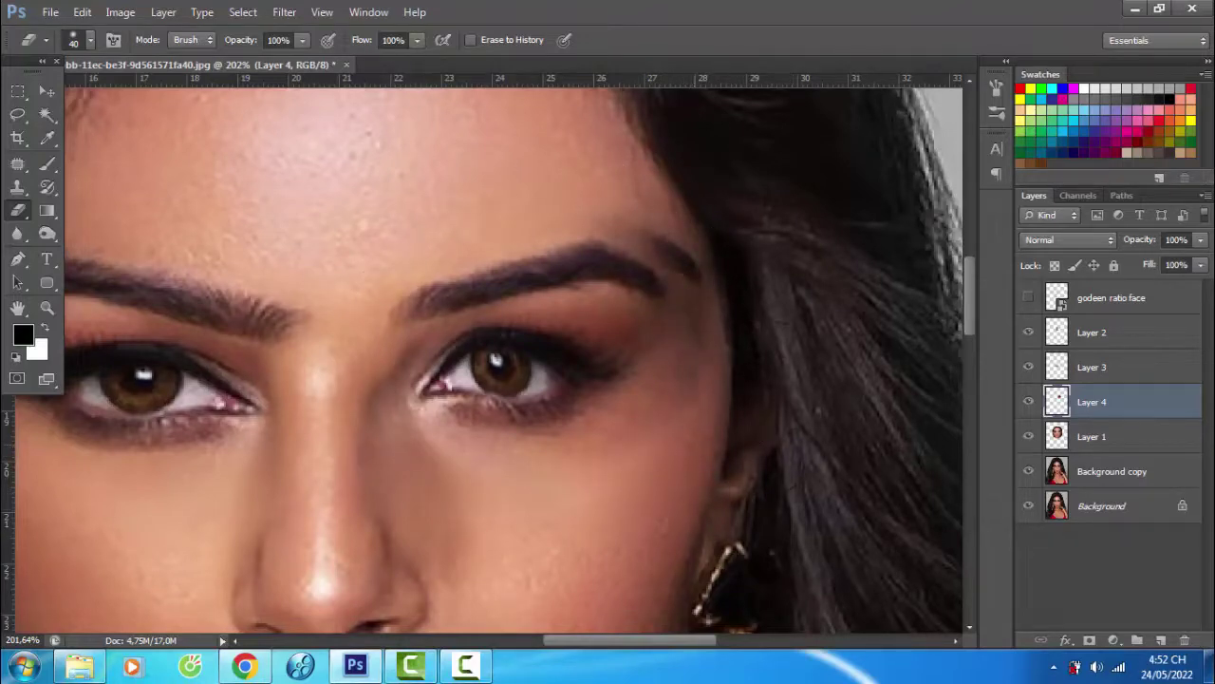
alt+scroll(542, 298, down, 5)
alt+scroll(543, 298, up, 5)
alt+scroll(542, 298, down, 2)
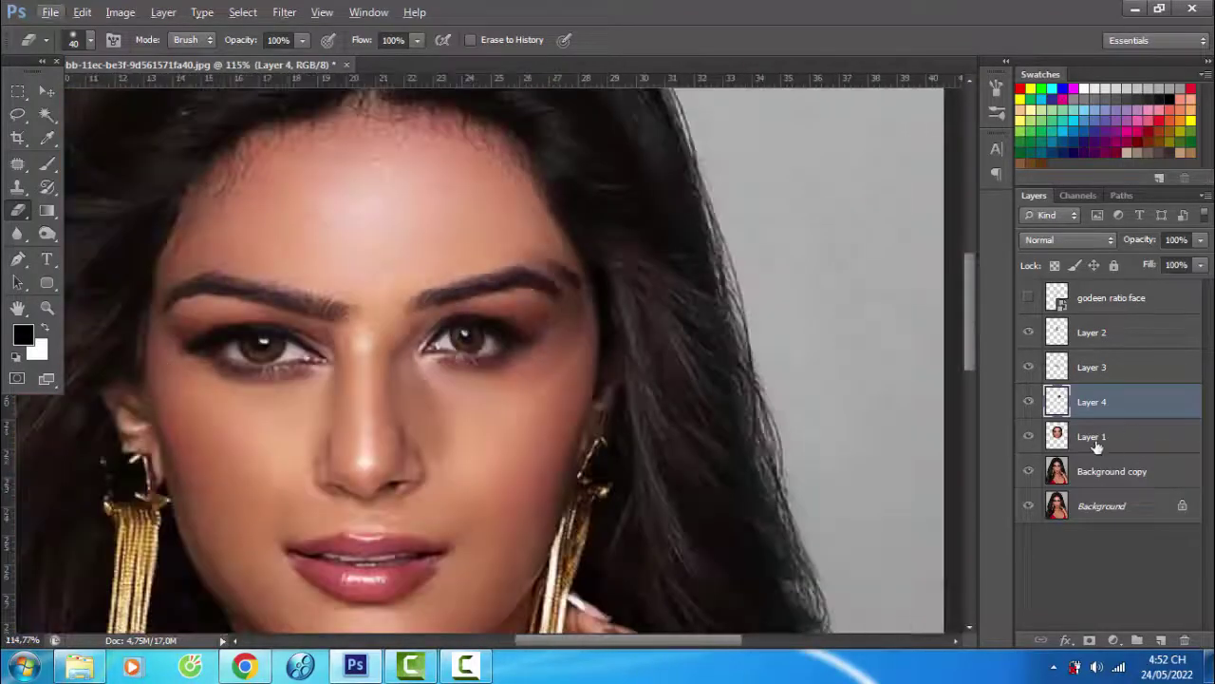
On Layer 1, lasso around the left eye with the golden-ratio overlay visible
click(1092, 436)
key(l)
alt+scroll(634, 378, up, 3)
drag(197, 472, 237, 254)
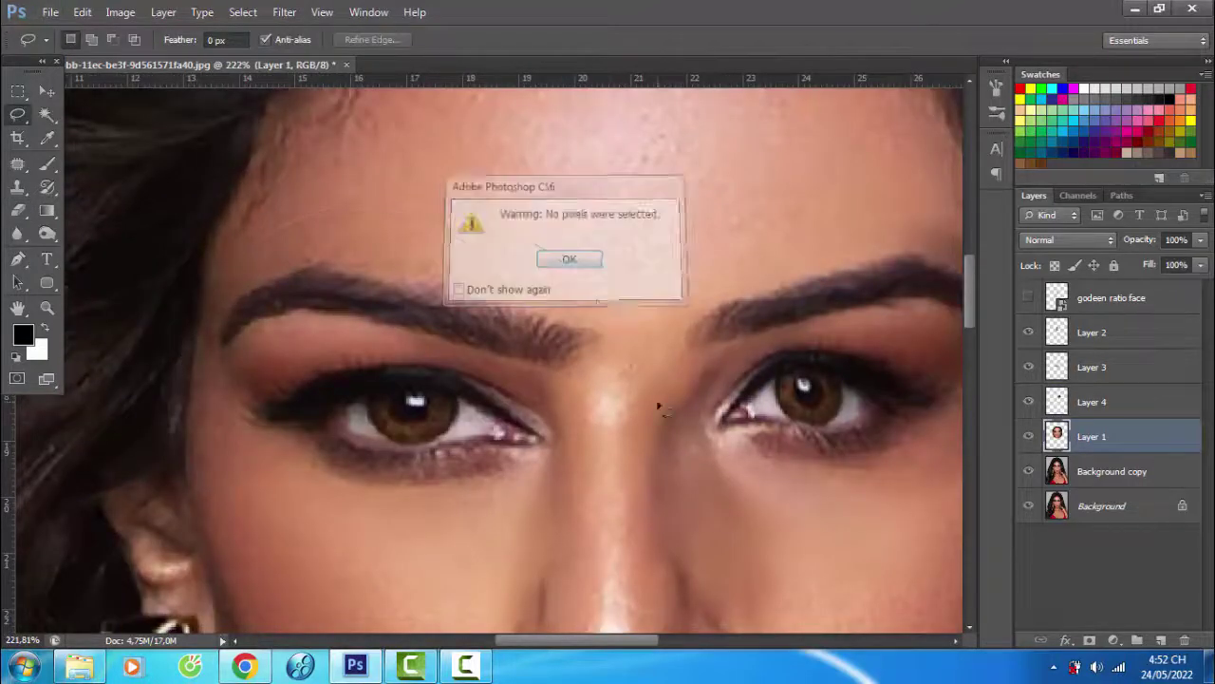
key(Return)
drag(636, 418, 627, 446)
click(1028, 297)
Copy the left eye to Layer 5 and warp it to fit the golden-ratio outline
key(ctrl+j)
key(ctrl+t)
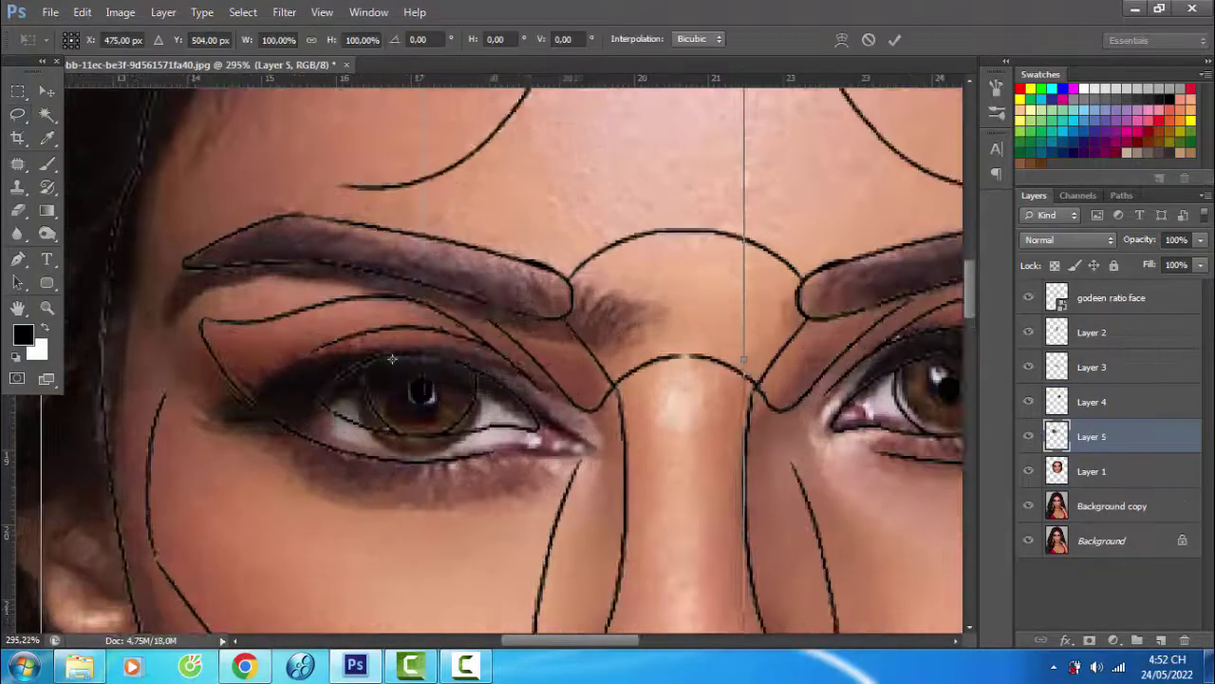
click(842, 39)
drag(257, 403, 304, 406)
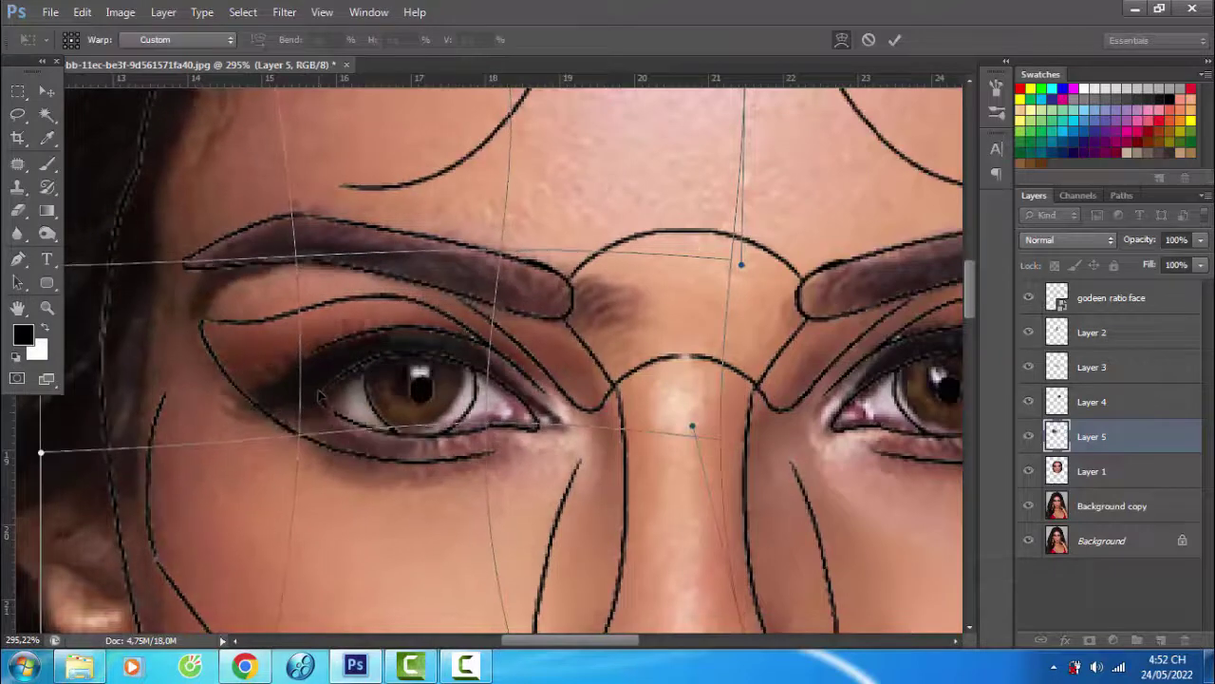
drag(692, 427, 667, 430)
mouse_move(303, 407)
mouse_down()
mouse_move(440, 384)
mouse_move(418, 375)
mouse_up()
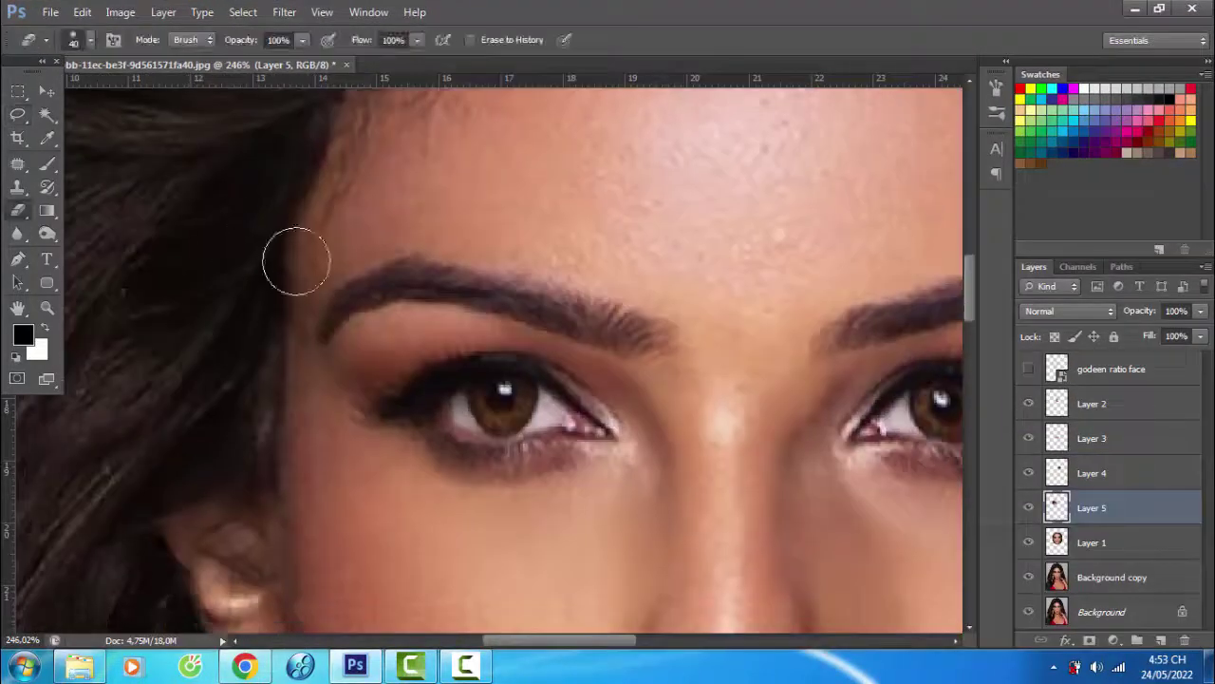
Review the warped eye, then make Layer 1 the active layer again
scroll(447, 548, down, 2)
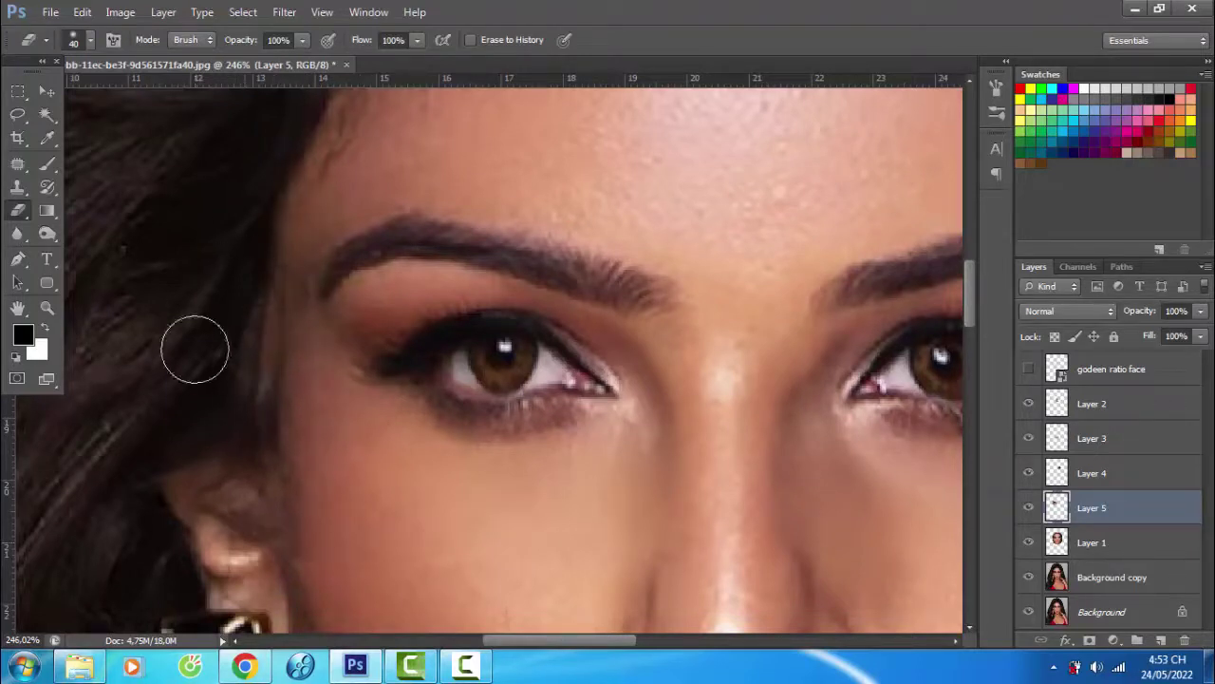
scroll(196, 347, down, 2)
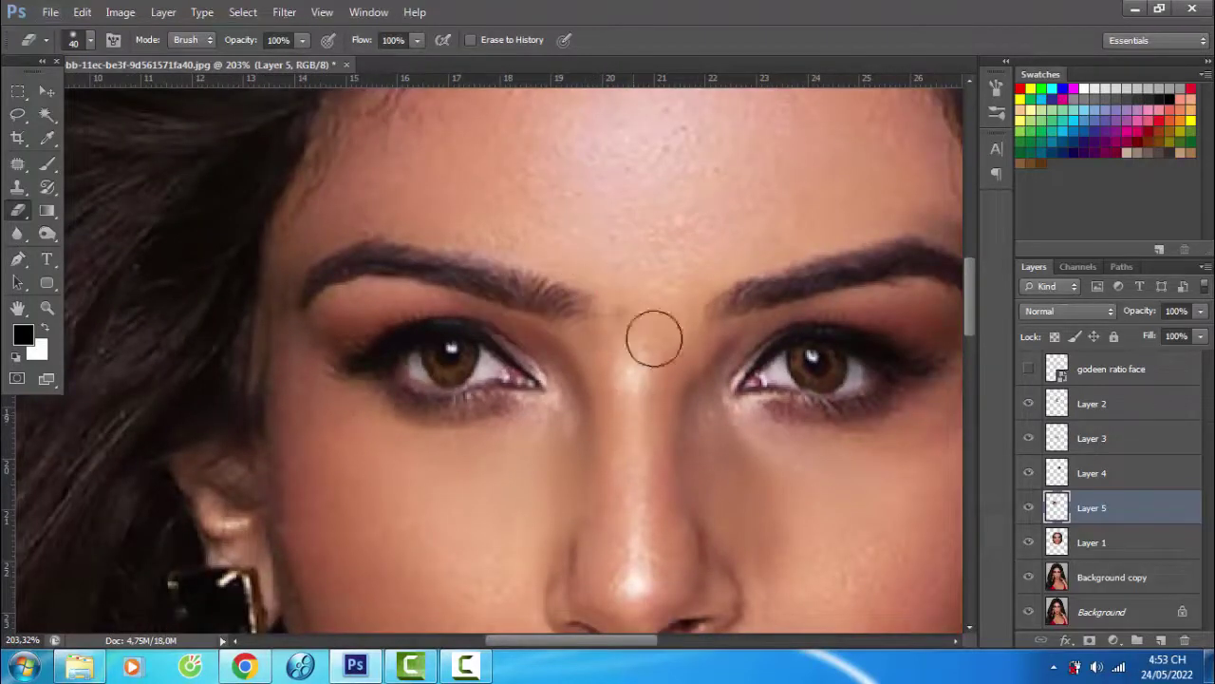
scroll(103, 412, down, 1)
scroll(144, 408, down, 5)
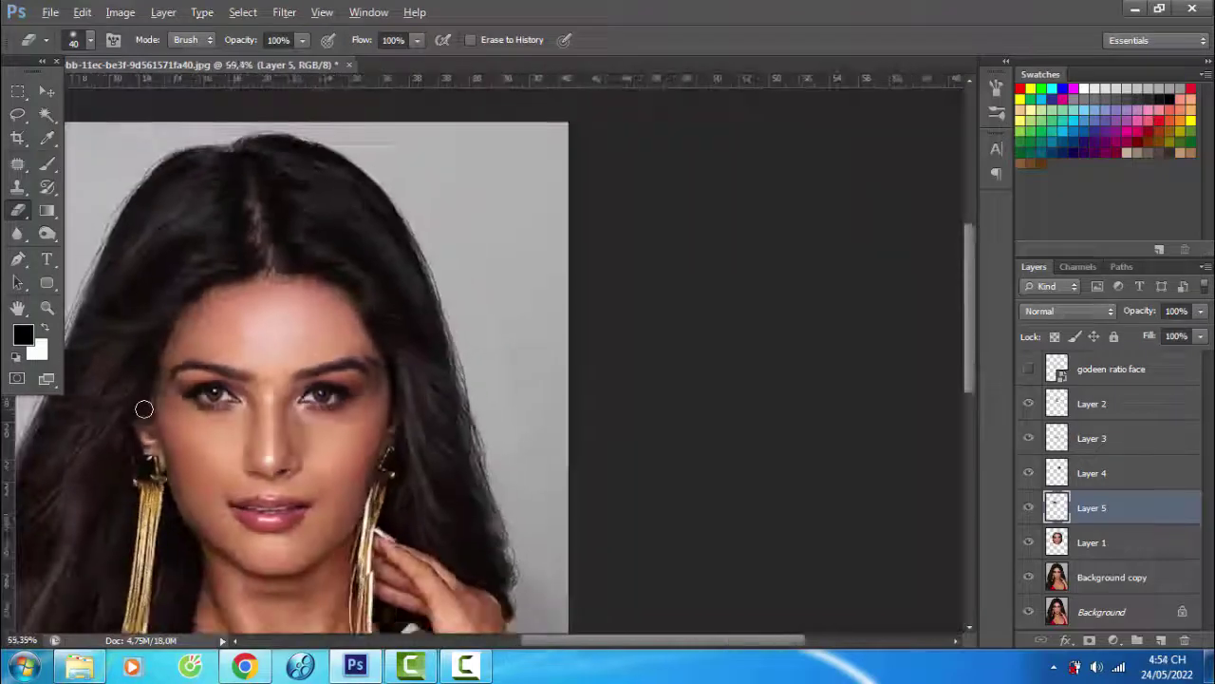
scroll(143, 408, up, 1)
scroll(136, 396, up, 1)
scroll(507, 325, up, 2)
scroll(507, 325, up, 2)
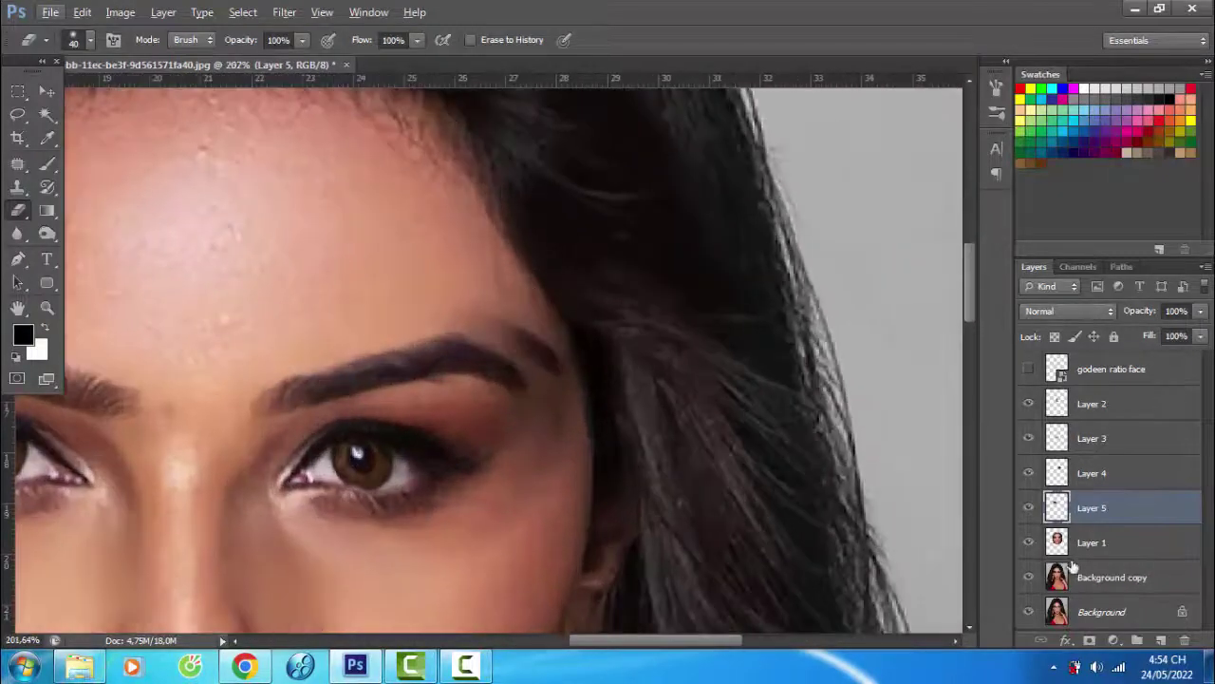
click(1092, 543)
scroll(326, 353, up, 2)
Clone-stamp skin over the right eyebrow's outer tail and the shadow beneath it
key(s)
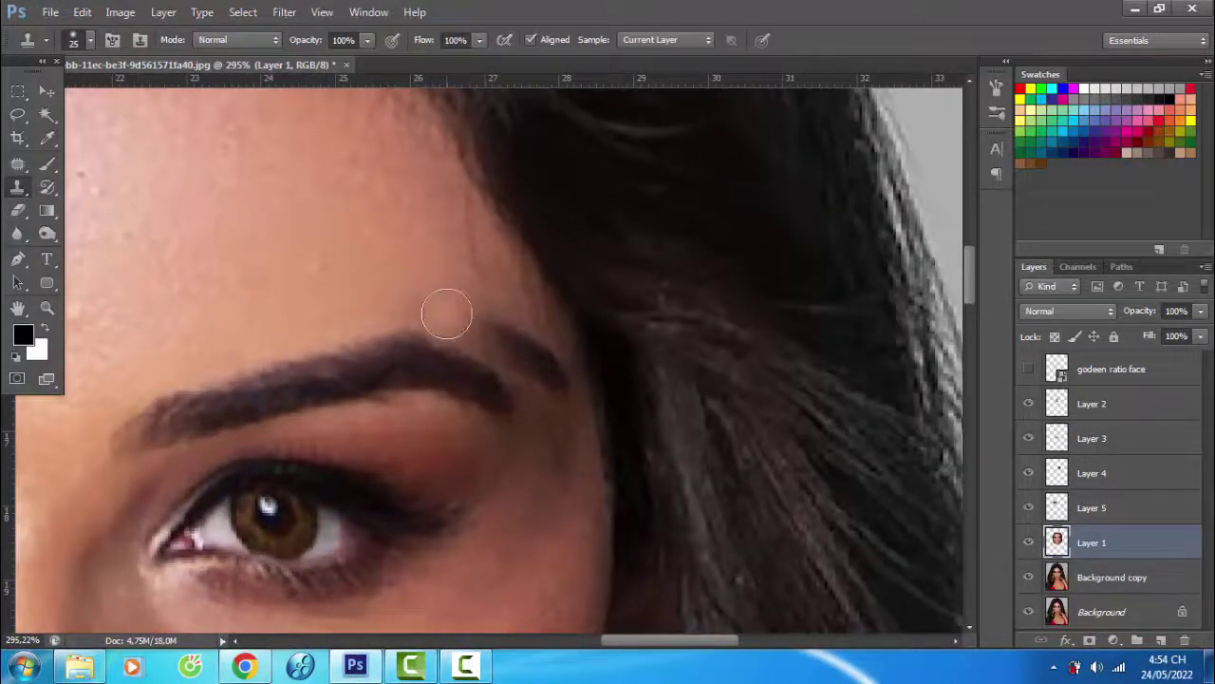
drag(491, 333, 557, 402)
key(bracketright)
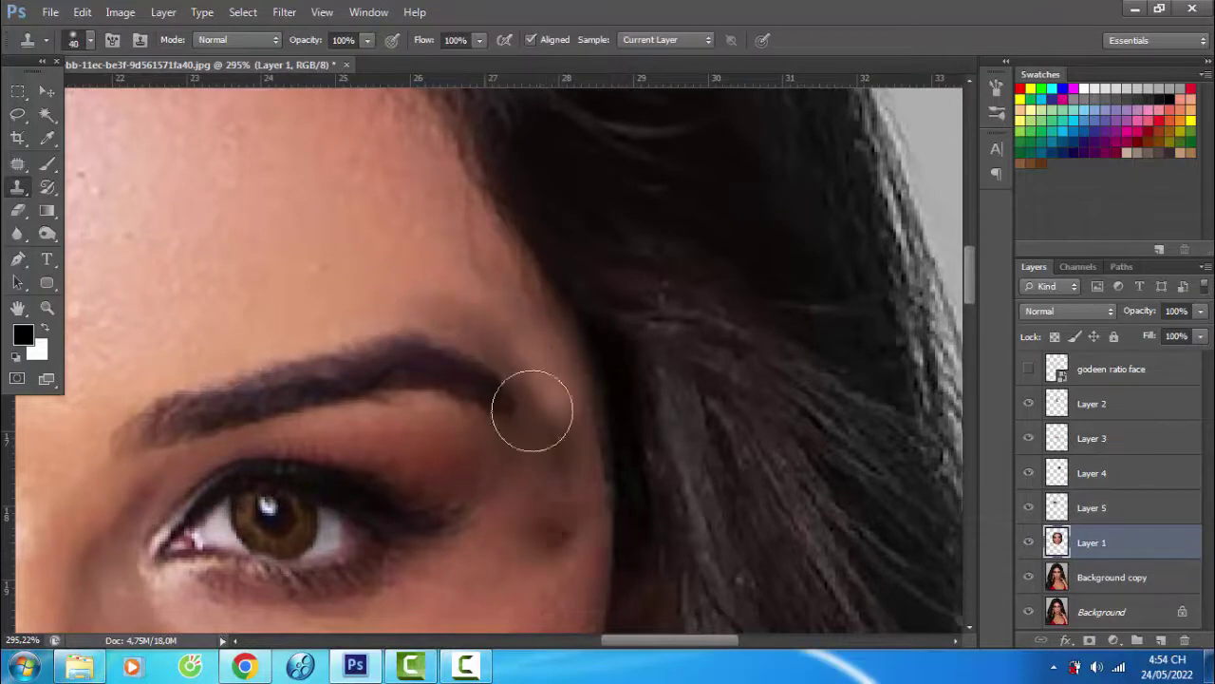
drag(464, 442, 522, 446)
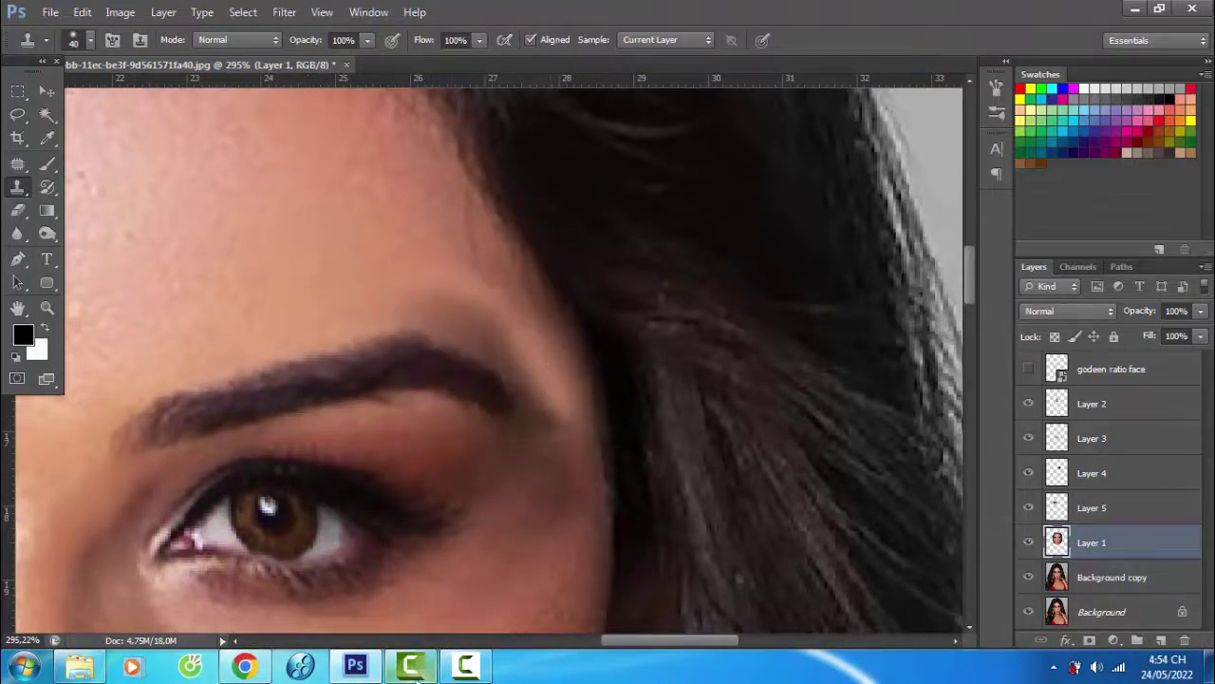
scroll(582, 378, down, 3)
scroll(626, 494, up, 2)
Undo the last clone stroke by stepping back one state in History
right_click(515, 322)
key(Escape)
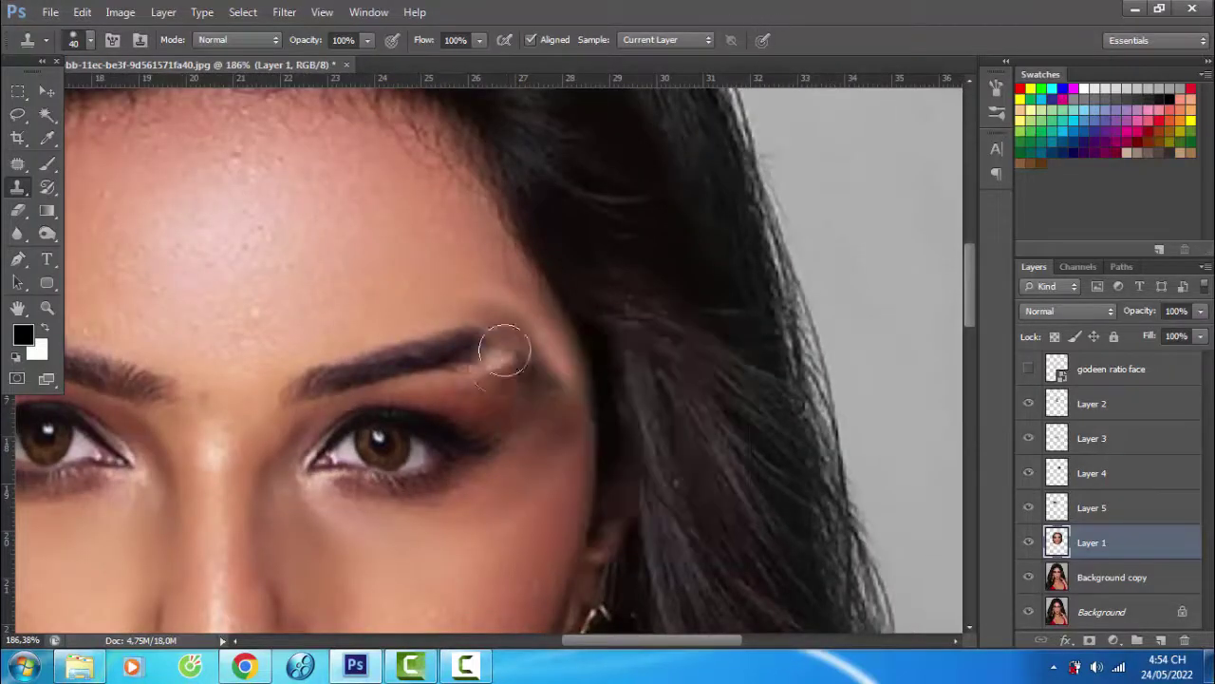
scroll(576, 608, down, 2)
click(996, 88)
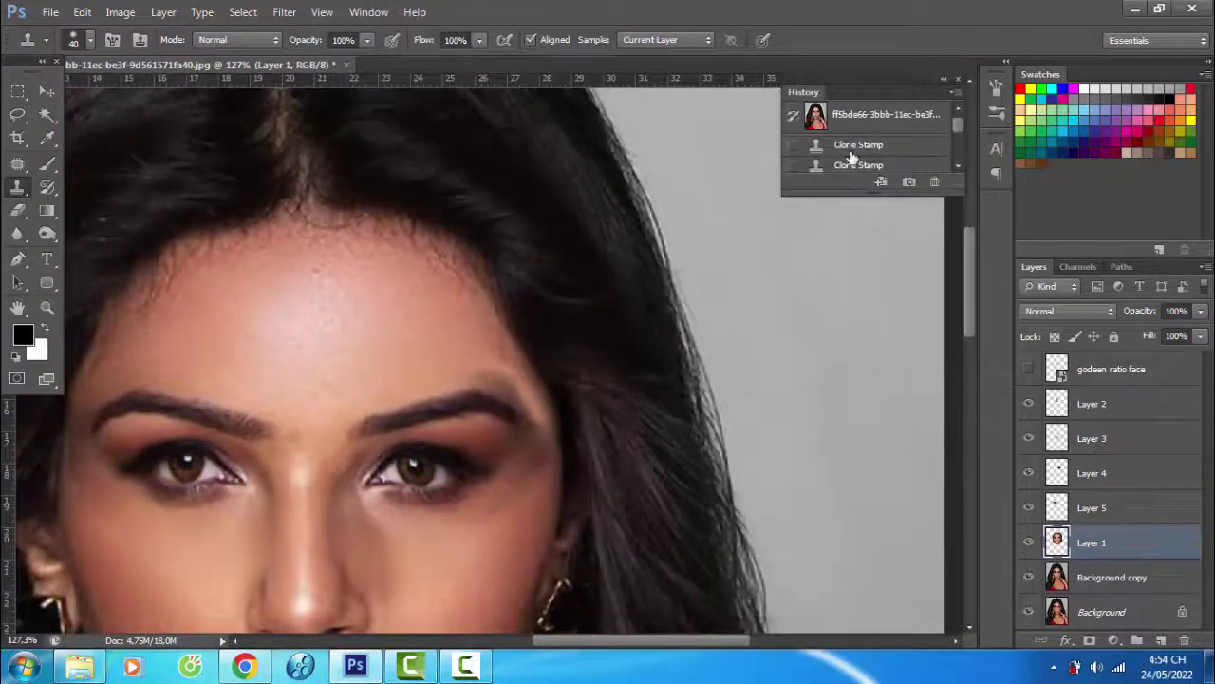
click(859, 144)
click(959, 87)
scroll(540, 298, down, 2)
scroll(541, 298, down, 2)
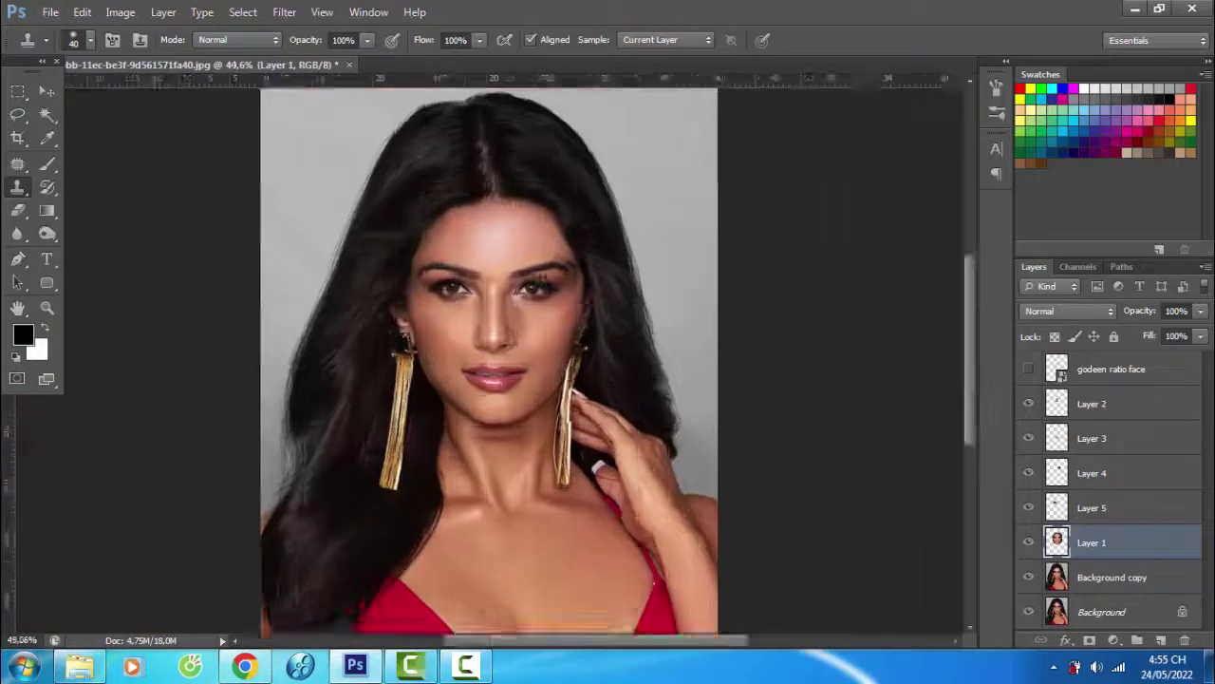
scroll(541, 298, up, 4)
Select Layer 2 and switch to the Eraser tool
key(v)
ctrl+click(274, 379)
key(e)
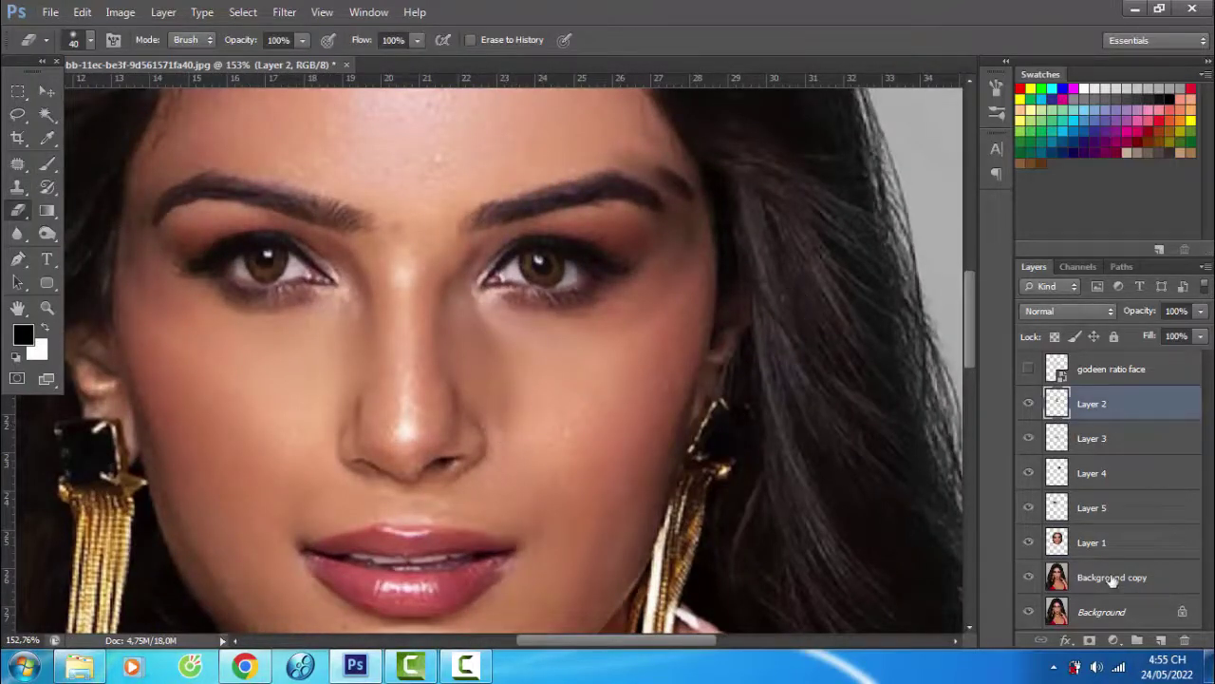
Group Layer 2 through Background copy into Group 1, duplicate it, and merge the copy
shift+click(1112, 578)
key(ctrl+g)
key(ctrl+j)
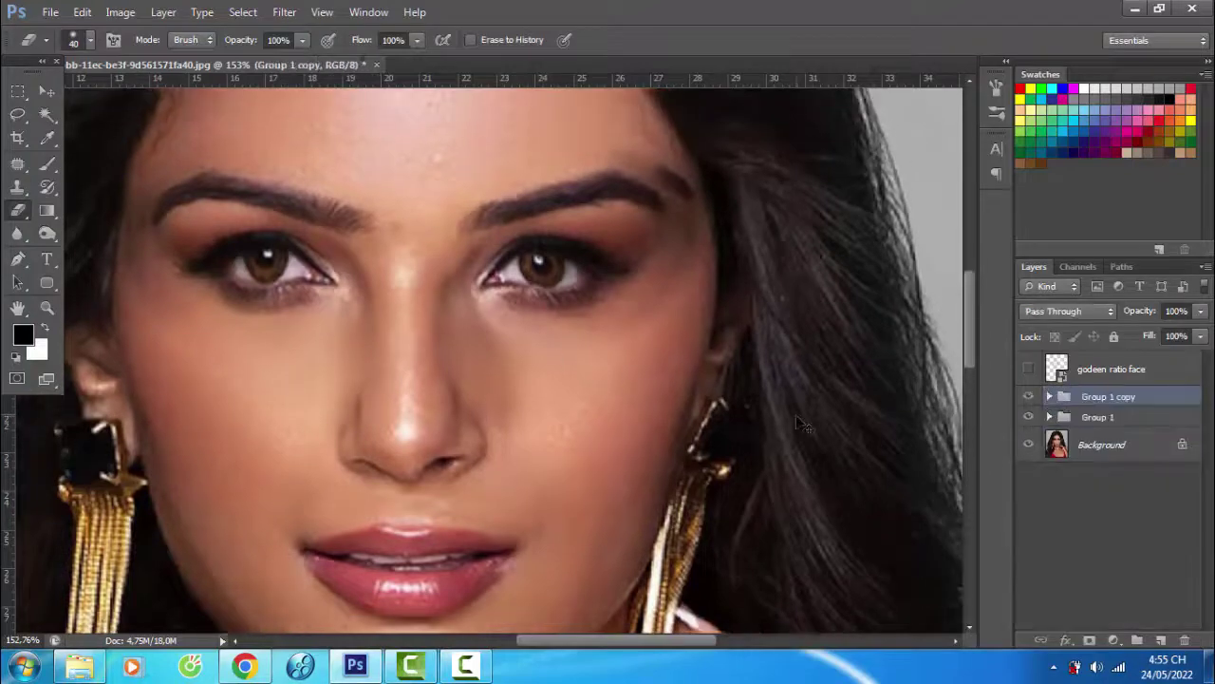
key(ctrl+e)
Copy the left under-eye skin to a new layer, flip it, and place it under the right eye
click(23, 114)
scroll(403, 280, up, 2)
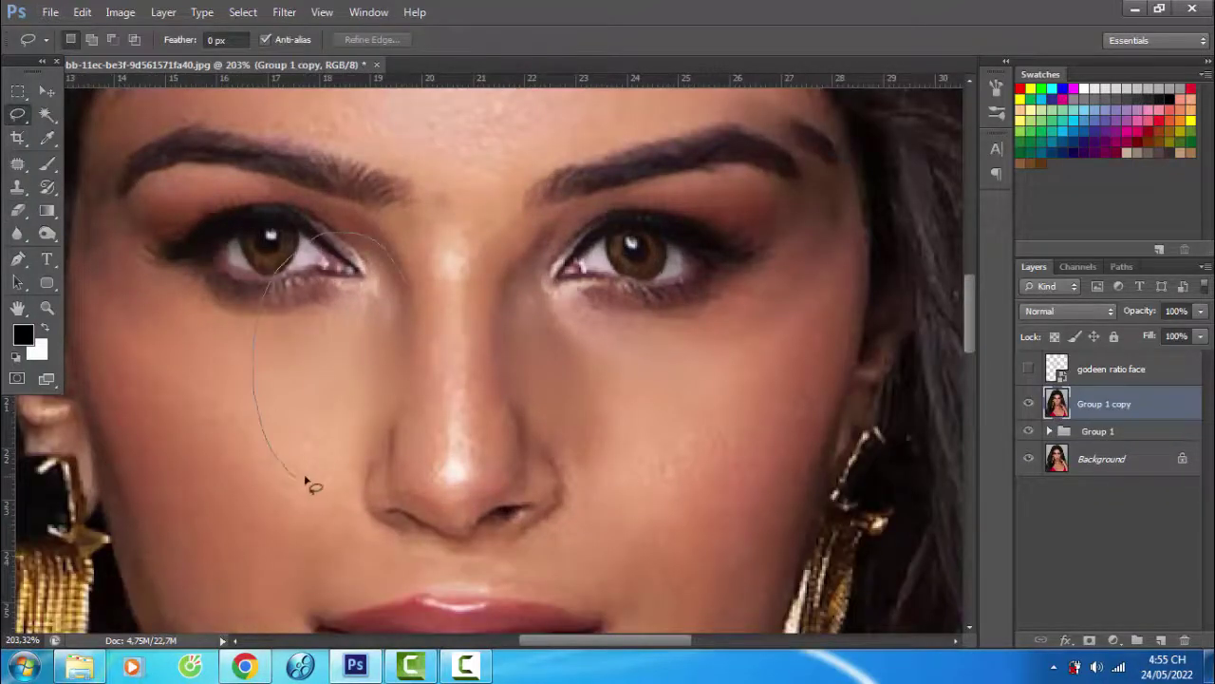
key(ctrl+j)
key(ctrl+t)
mouse_move(388, 402)
mouse_down()
mouse_move(583, 320)
mouse_move(611, 352)
mouse_move(596, 358)
mouse_up()
key(Return)
Erase the patch's edges around the right eye and inner corner so it blends in
key(e)
mouse_move(531, 242)
mouse_down()
mouse_move(599, 275)
mouse_move(617, 337)
mouse_move(647, 287)
mouse_up()
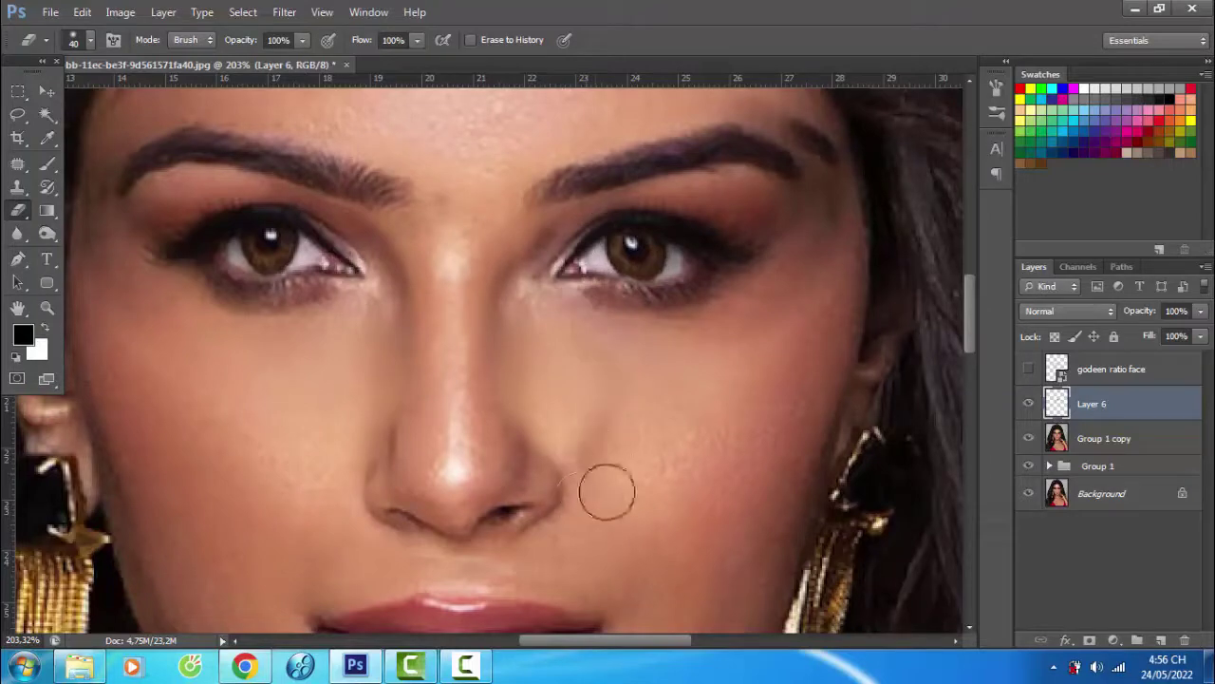
drag(579, 275, 558, 258)
key(h)
drag(373, 296, 519, 205)
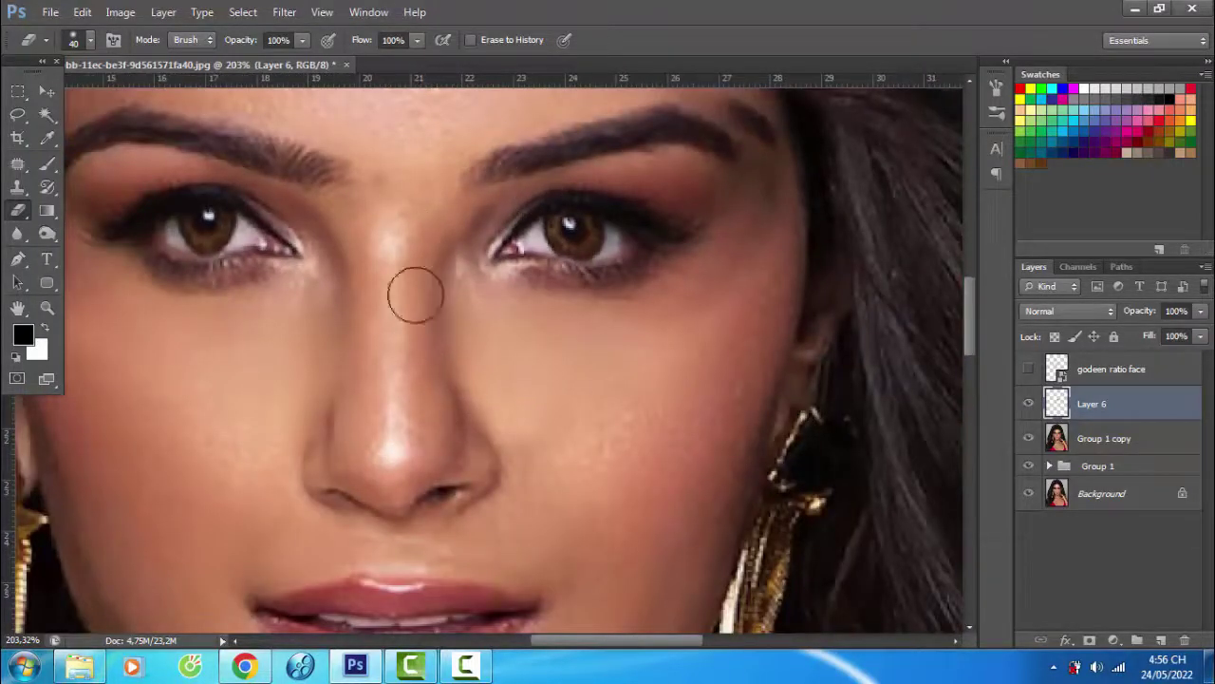
key(h)
drag(334, 302, 394, 216)
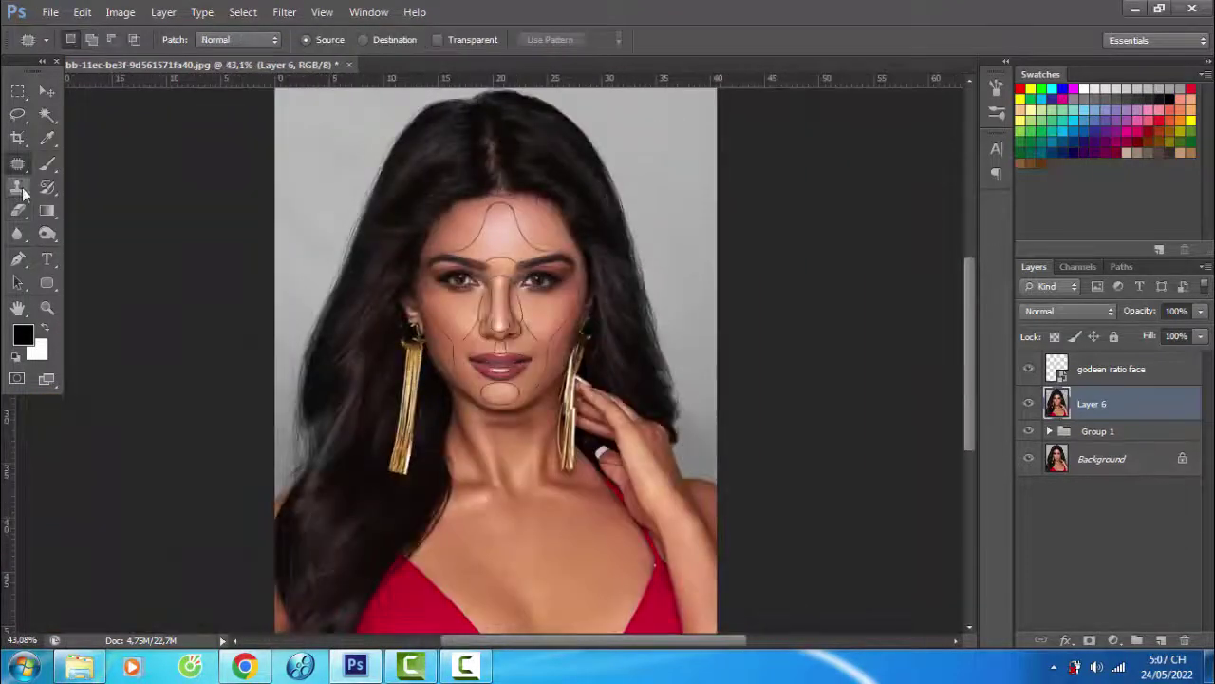
Select the Dodge tool with a smaller brush for brightening facial highlights
click(46, 234)
alt+scroll(491, 271, up, 3)
right_click(494, 220)
key(Escape)
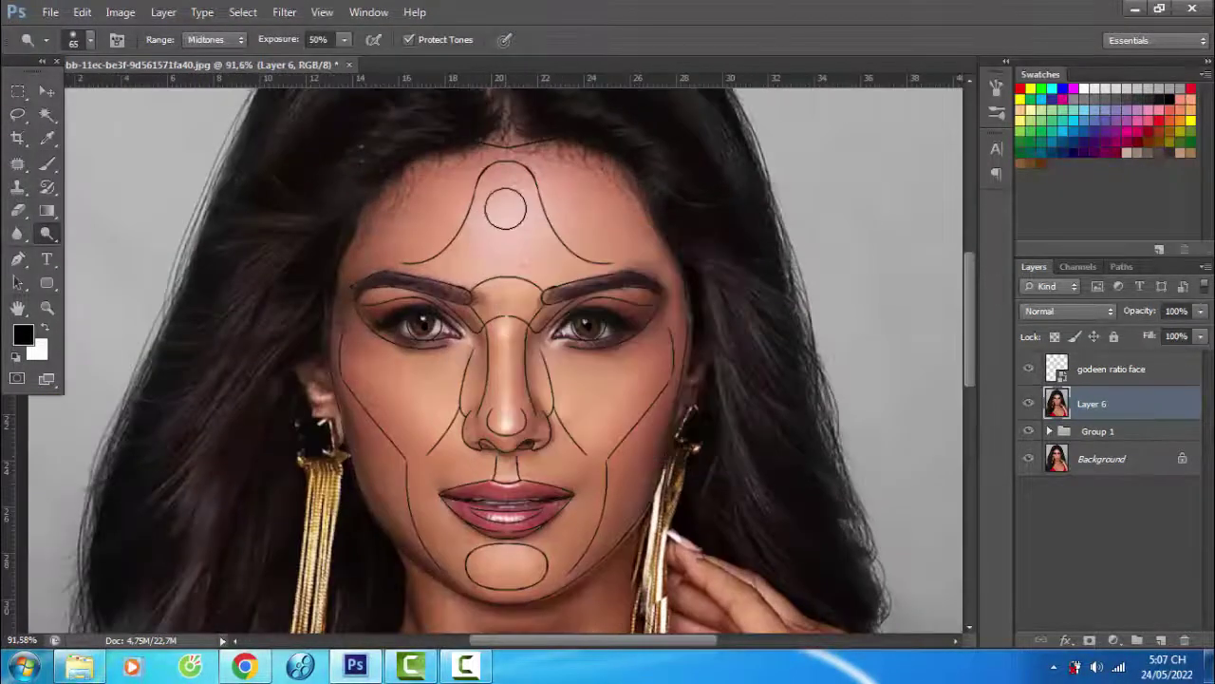
alt+scroll(429, 269, up, 3)
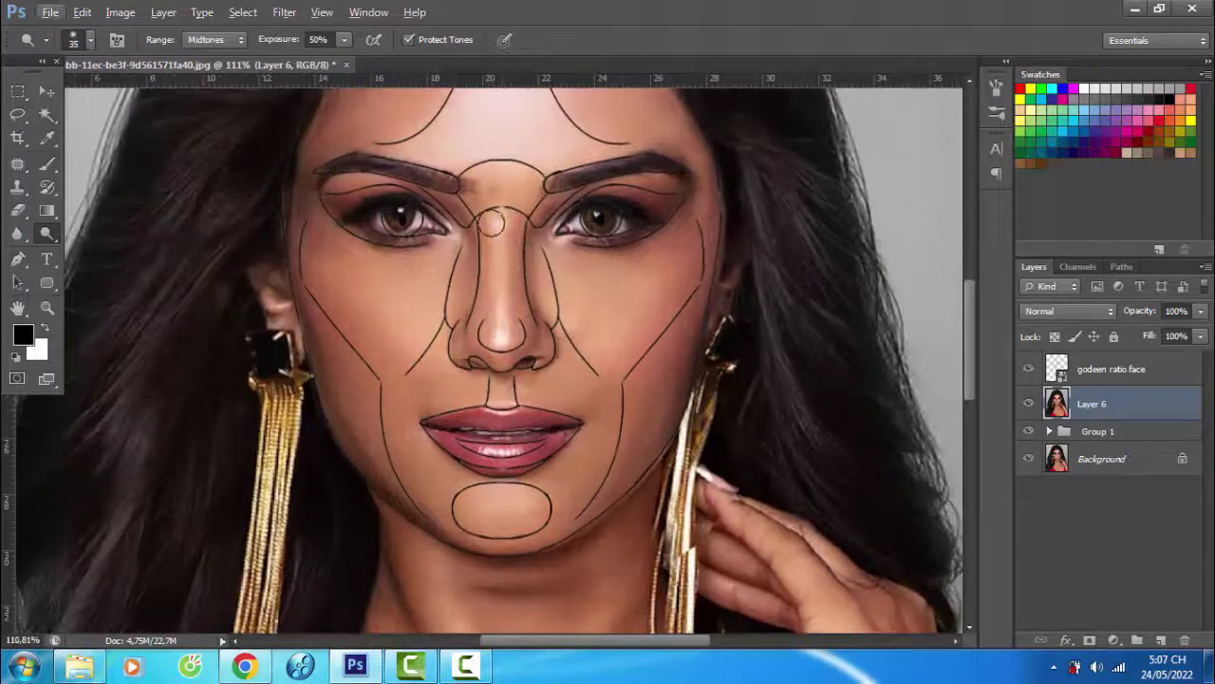
key(bracketleft)
key(bracketleft)
key(bracketleft)
key(bracketleft)
key(bracketleft)
key(bracketleft)
scroll(393, 297, down, 1)
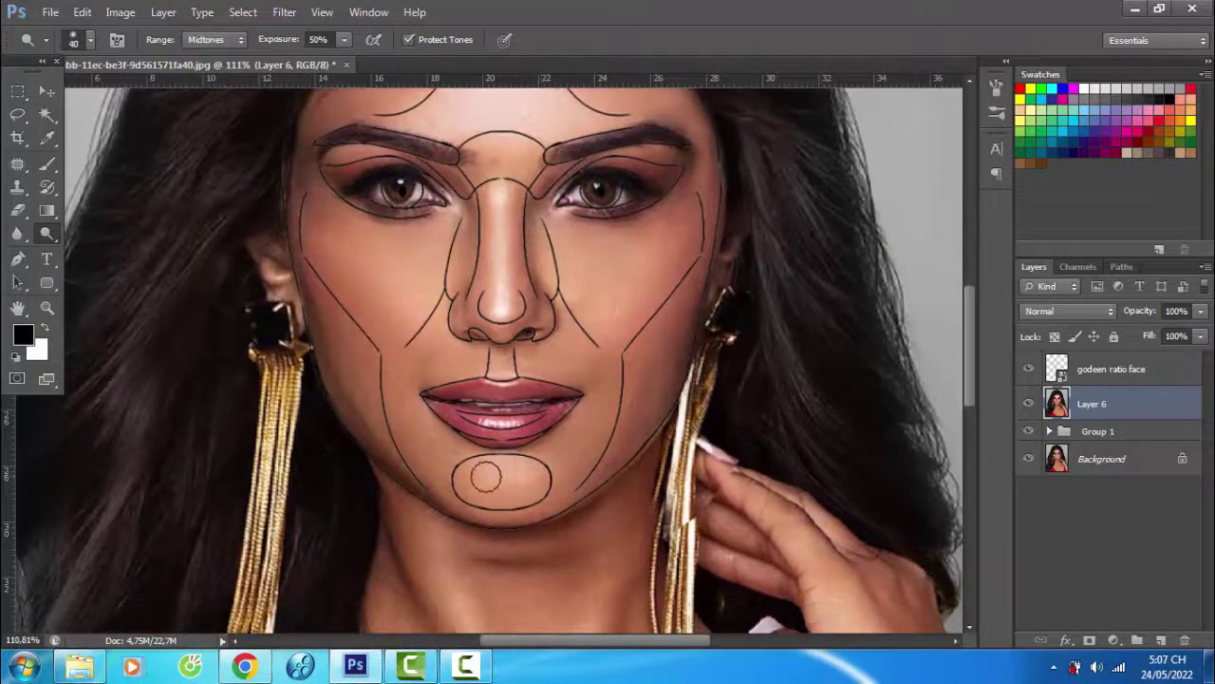
alt+scroll(513, 492, down, 3)
Switch to the Burn tool, add a new empty layer, and shrink the brush
right_click(46, 233)
click(104, 228)
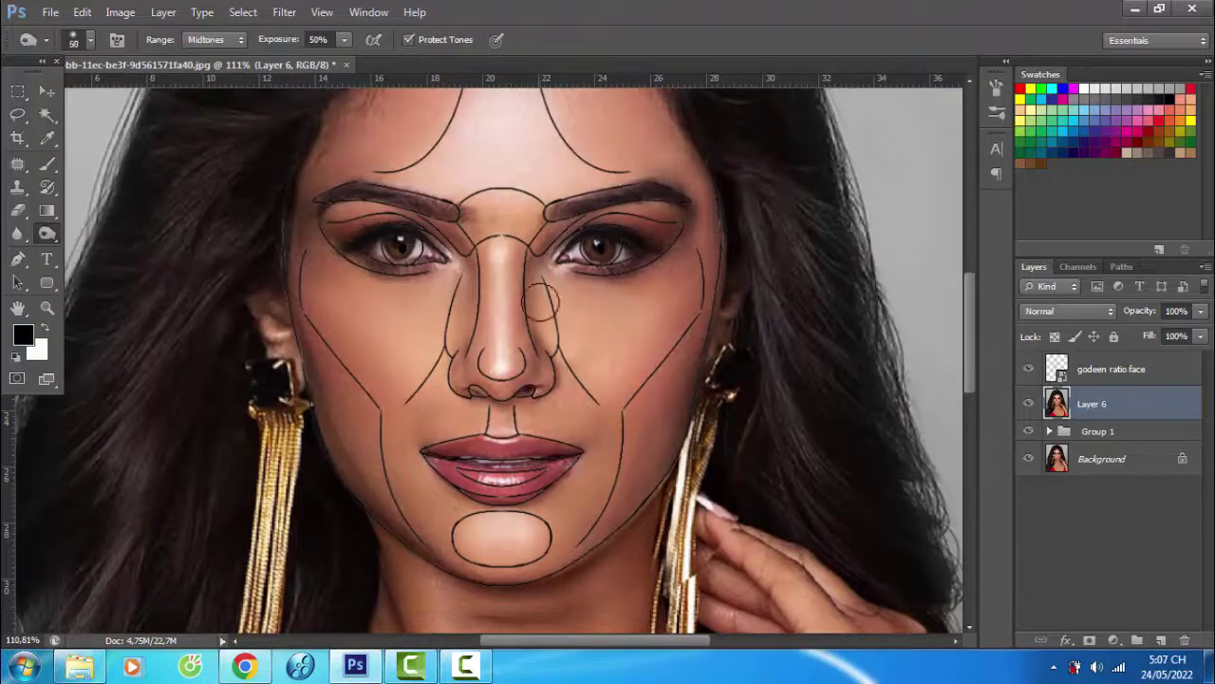
alt+scroll(560, 303, down, 3)
click(1158, 639)
alt+scroll(459, 249, up, 3)
scroll(658, 403, down, 2)
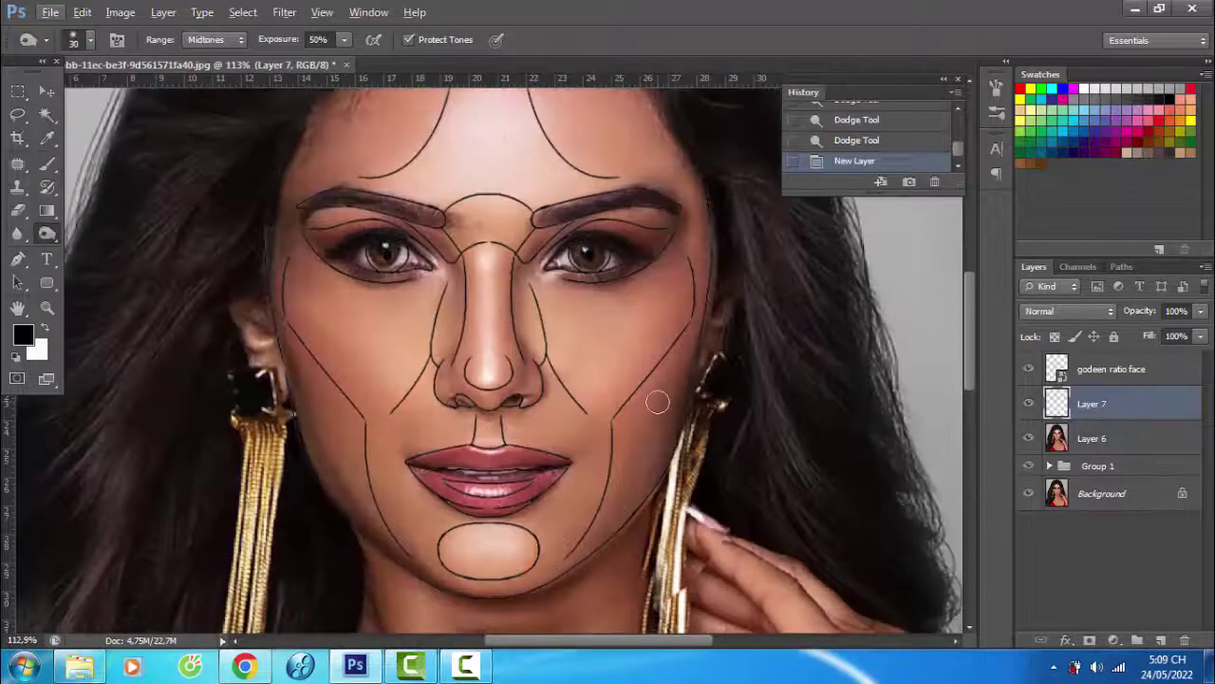
alt+scroll(427, 171, up, 1)
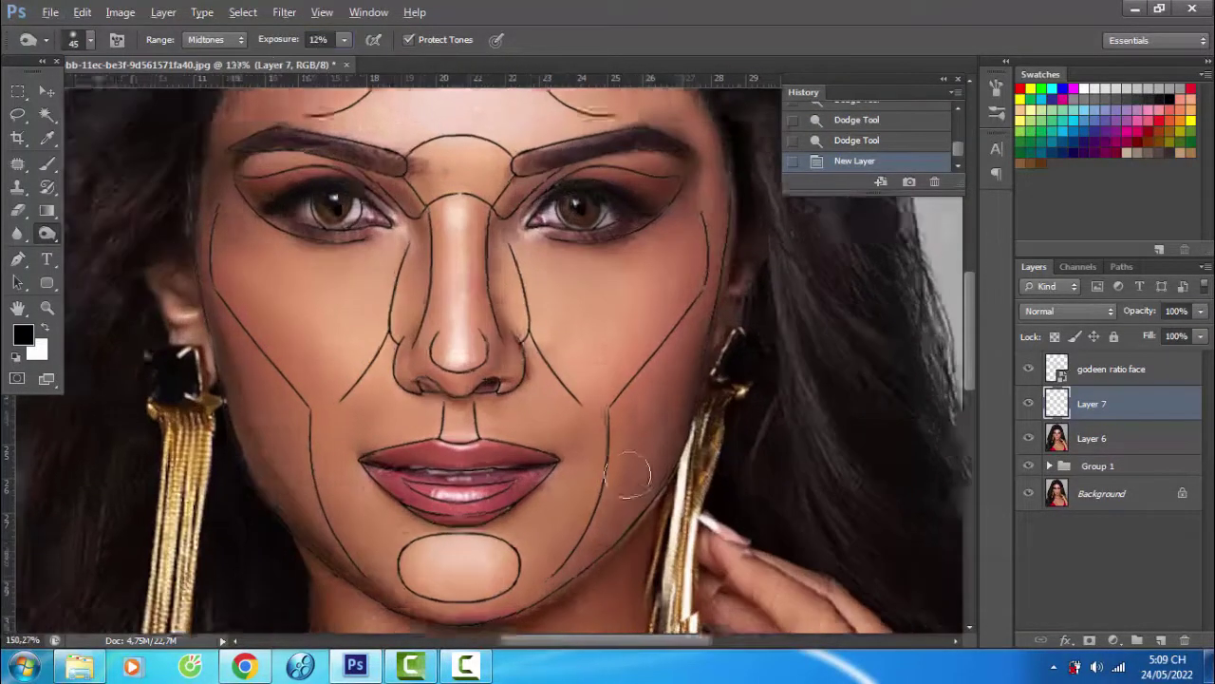
key(bracketleft)
key(bracketleft)
key(bracketleft)
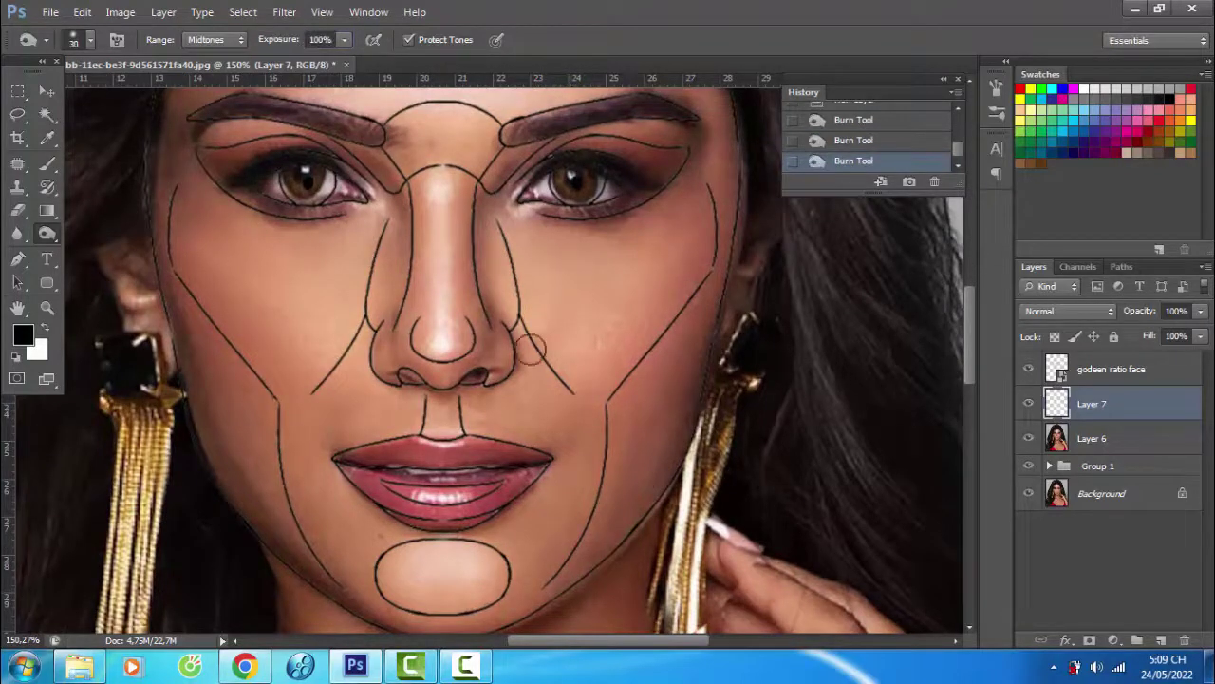
Burn shadows on Layer 6 at 15% exposure along the nose and cheek contours
click(1073, 438)
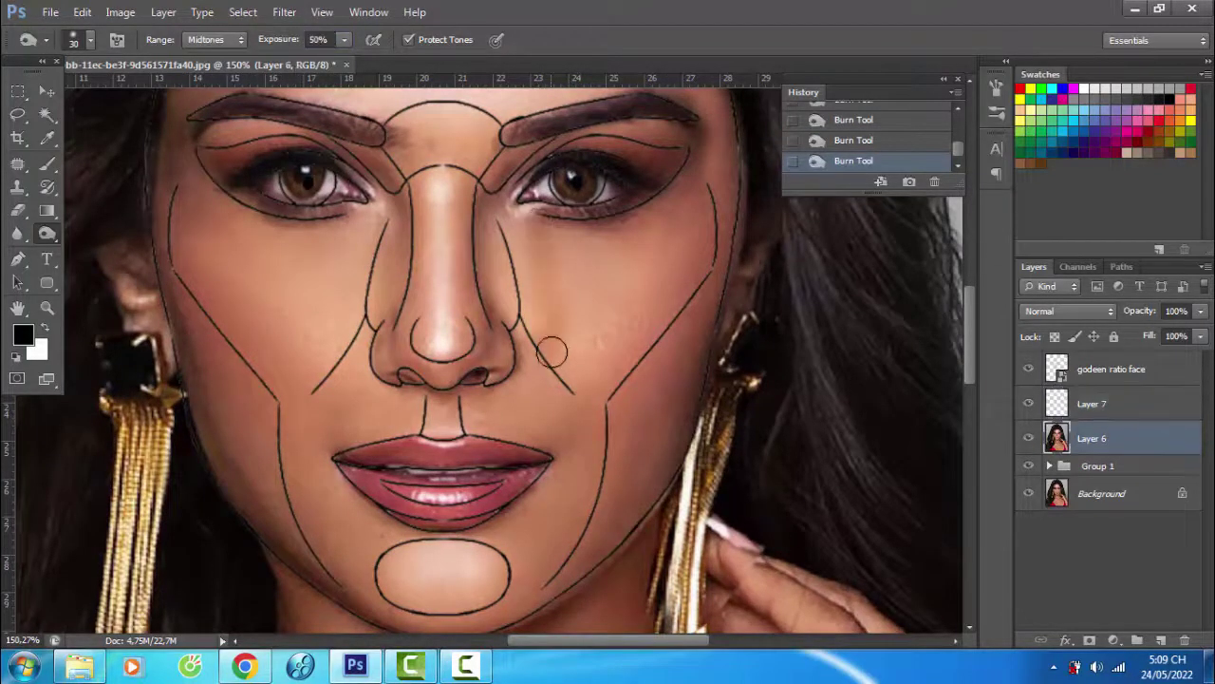
click(271, 46)
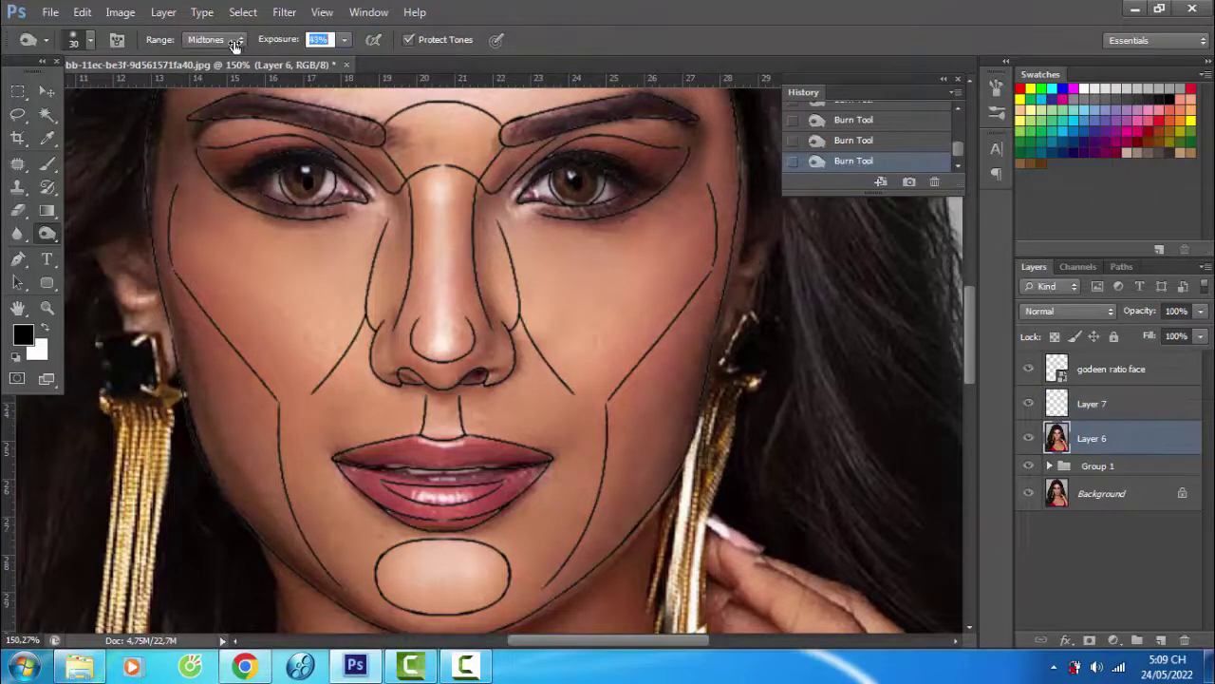
scroll(518, 220, down, 1)
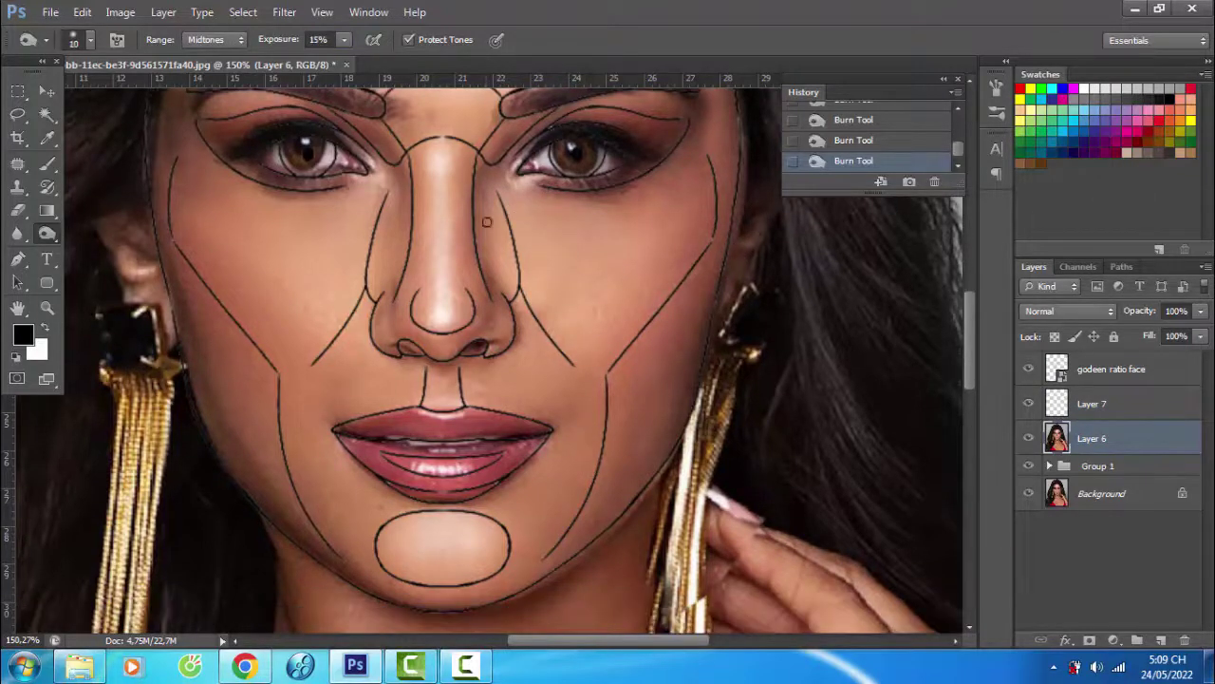
scroll(486, 221, up, 2)
key(bracketright)
scroll(401, 272, down, 3)
scroll(572, 360, up, 2)
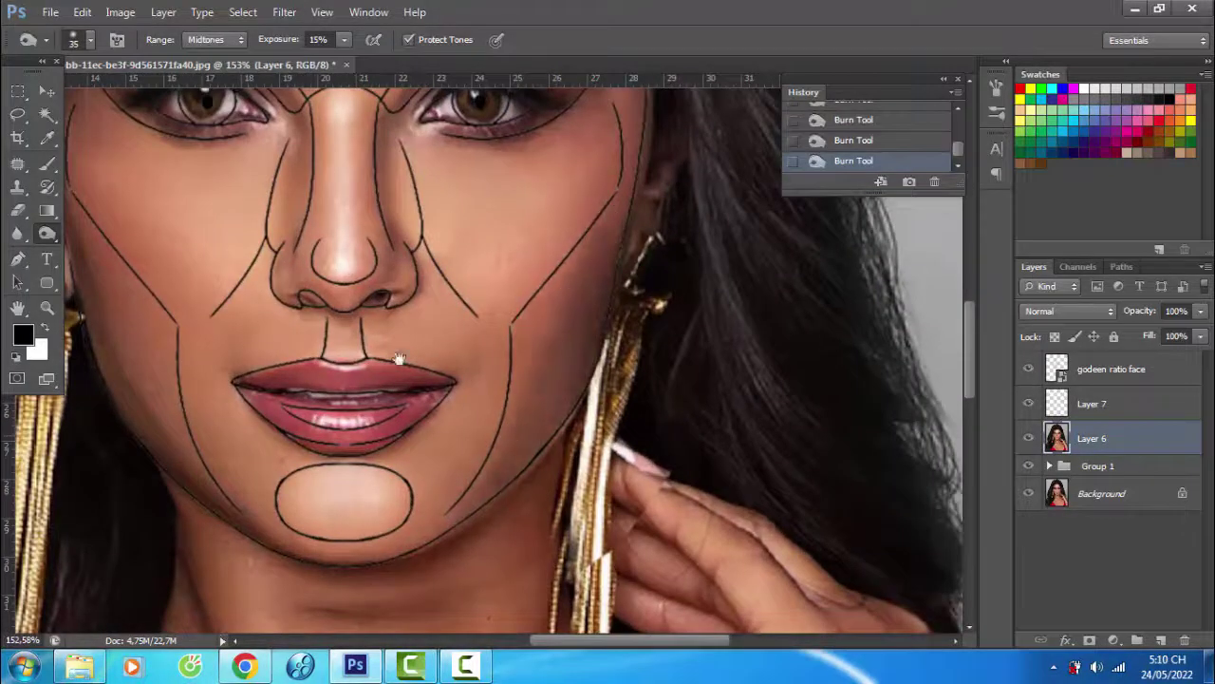
drag(399, 359, 527, 373)
Fit the photo on screen and hide the golden ratio face overlay layer
key(ctrl+0)
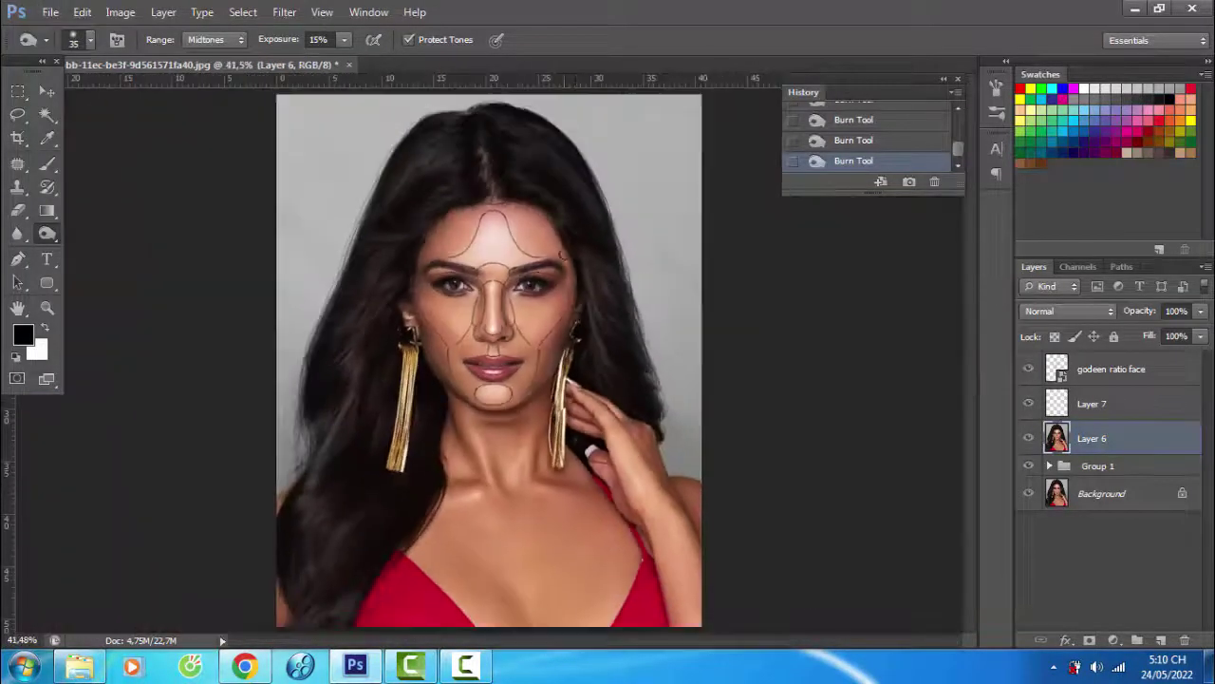
click(1032, 371)
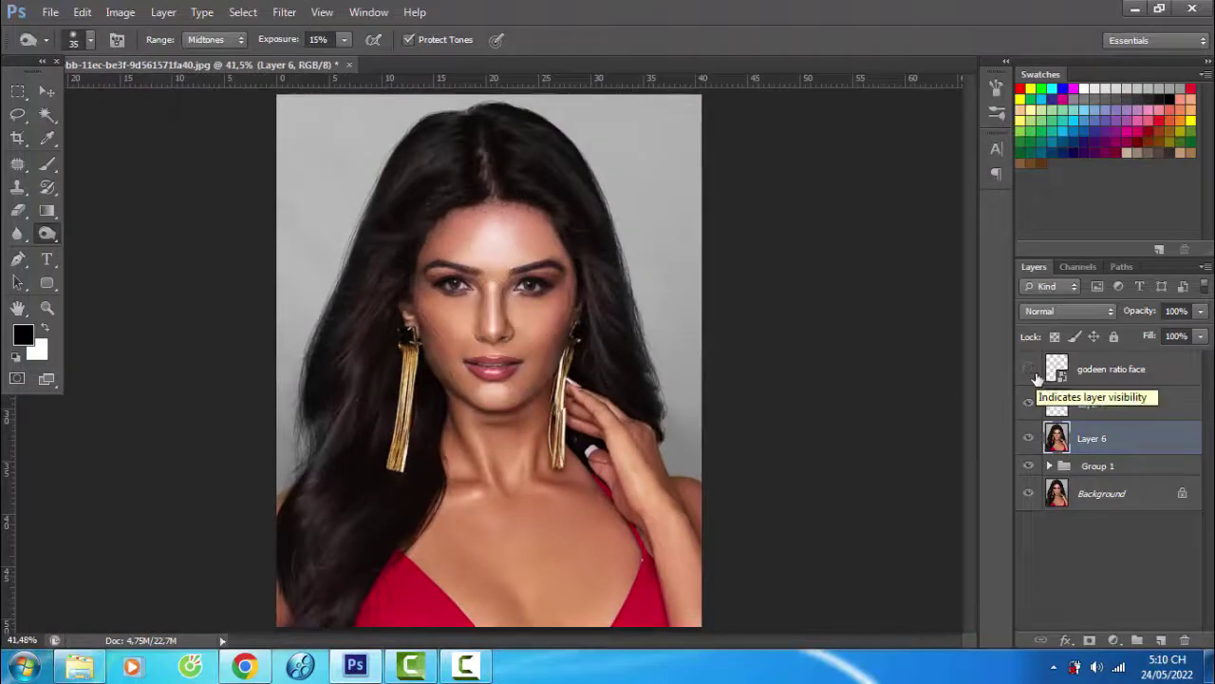